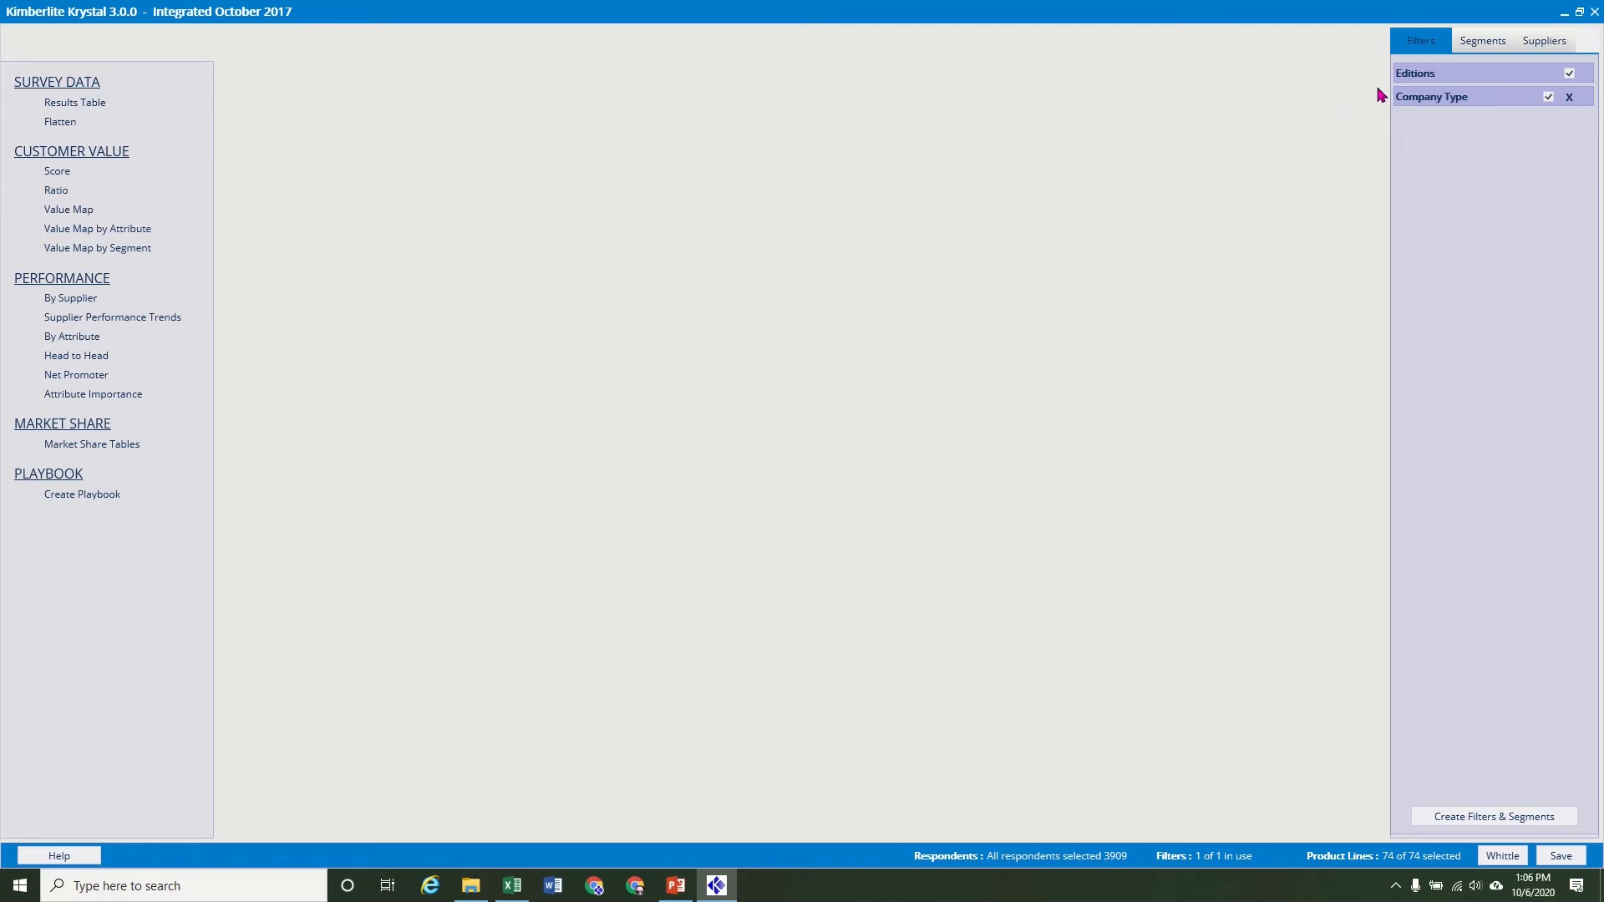
Inspect the choices available in the Editions and Company Type filters, collapsing both filters when finished
left_click(1437, 79)
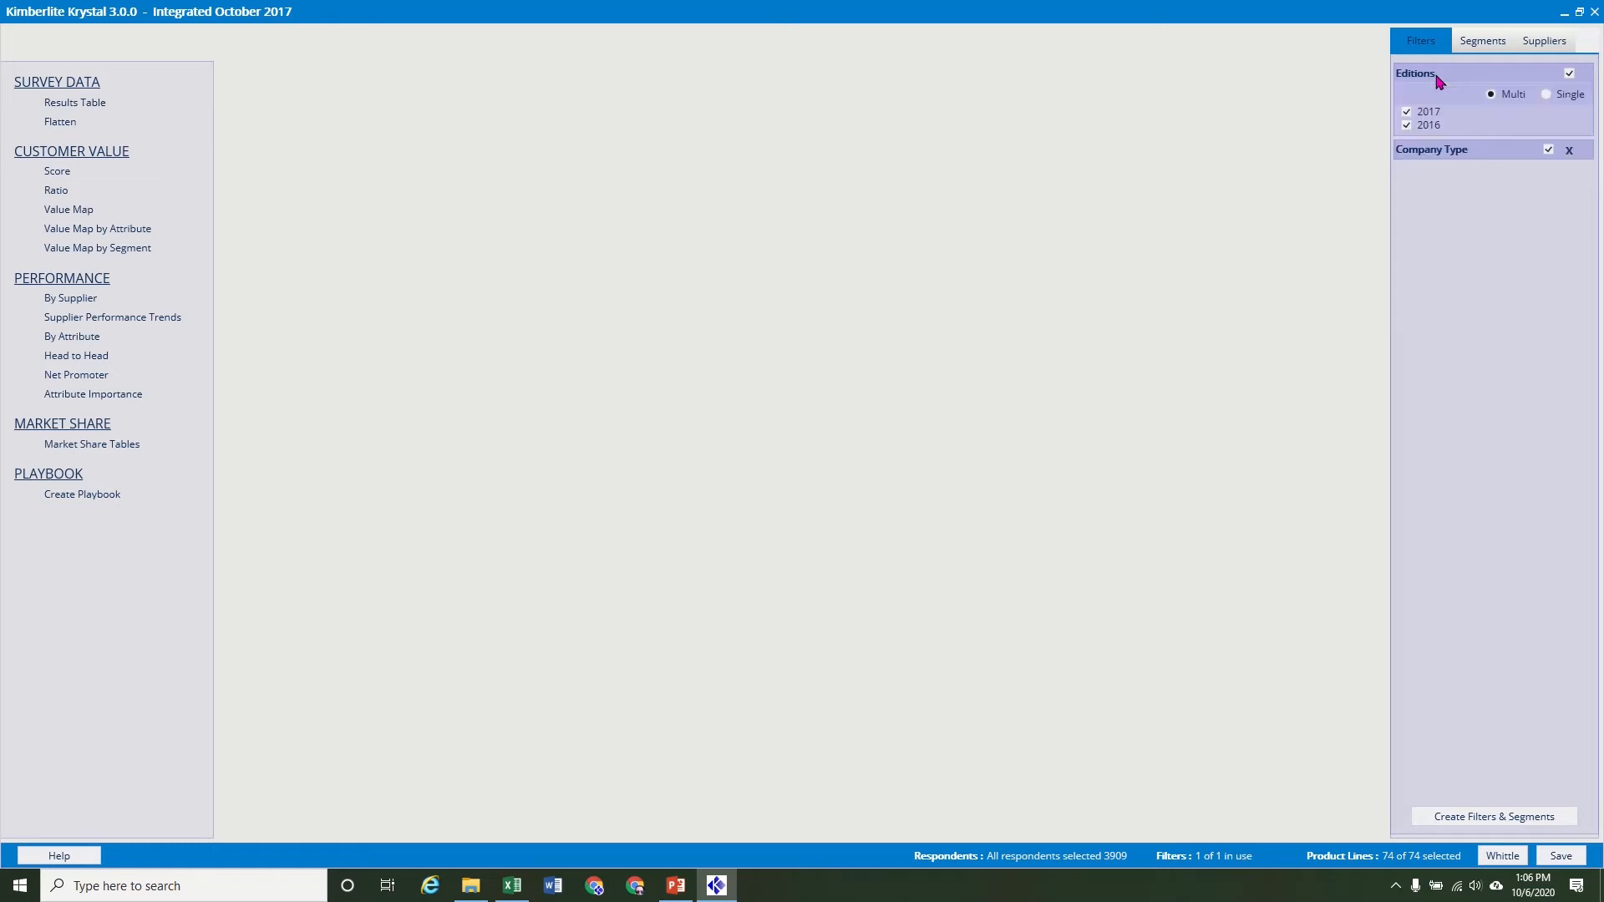
left_click(1458, 153)
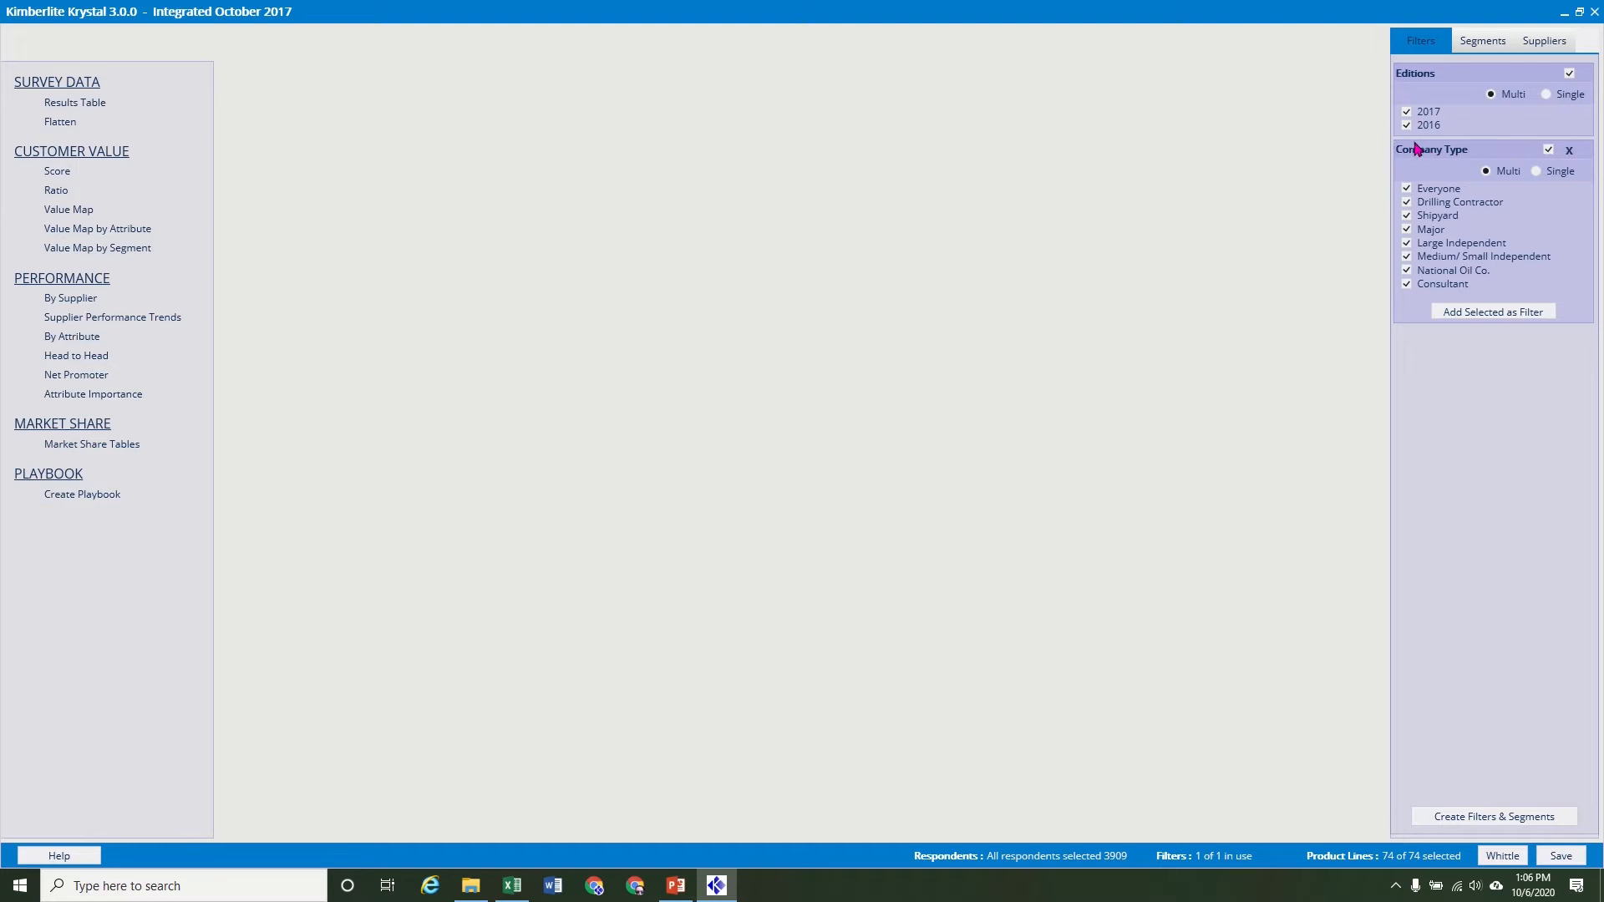
left_click(1418, 147)
left_click(1424, 75)
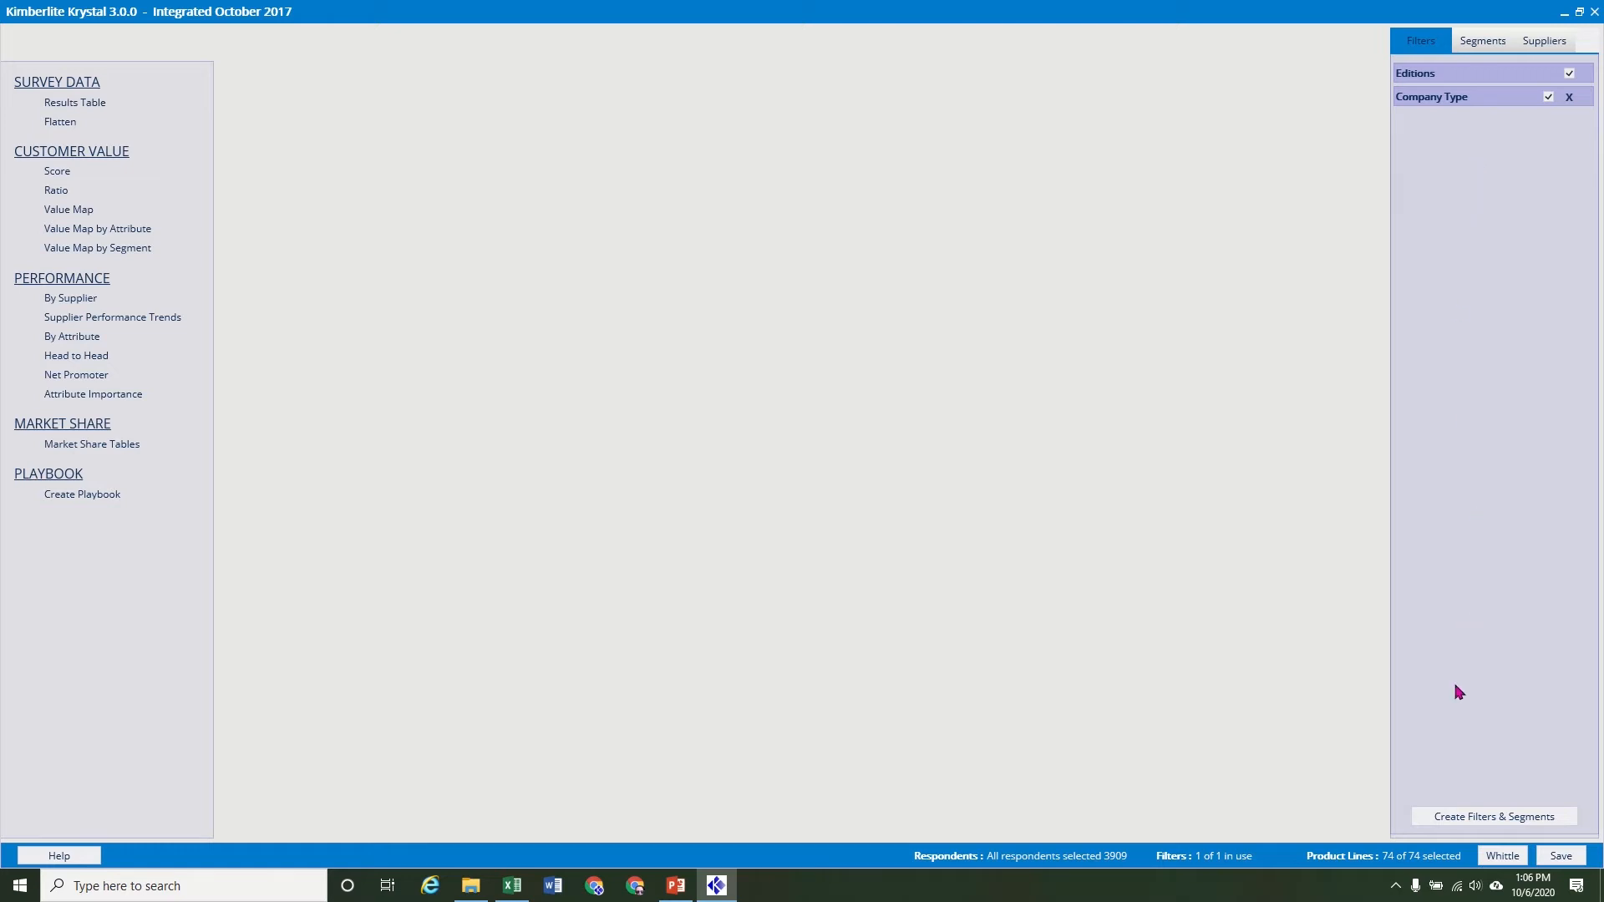
Open the filter and segment editor and load the existing Company Type filter set to review its choices
left_click(1478, 818)
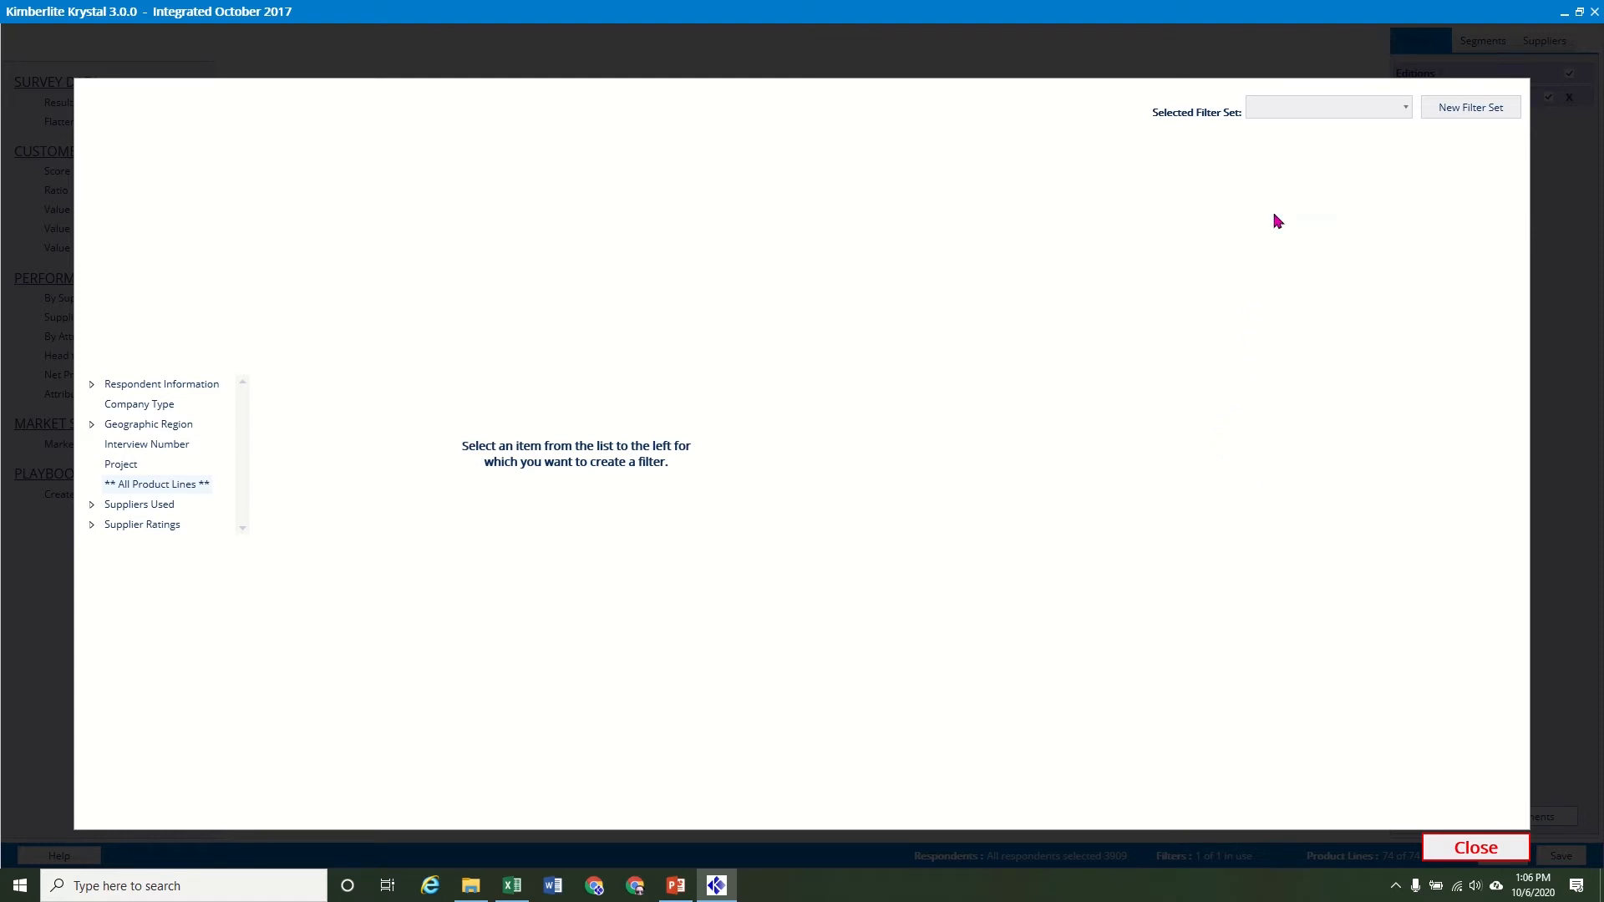
left_click(1405, 107)
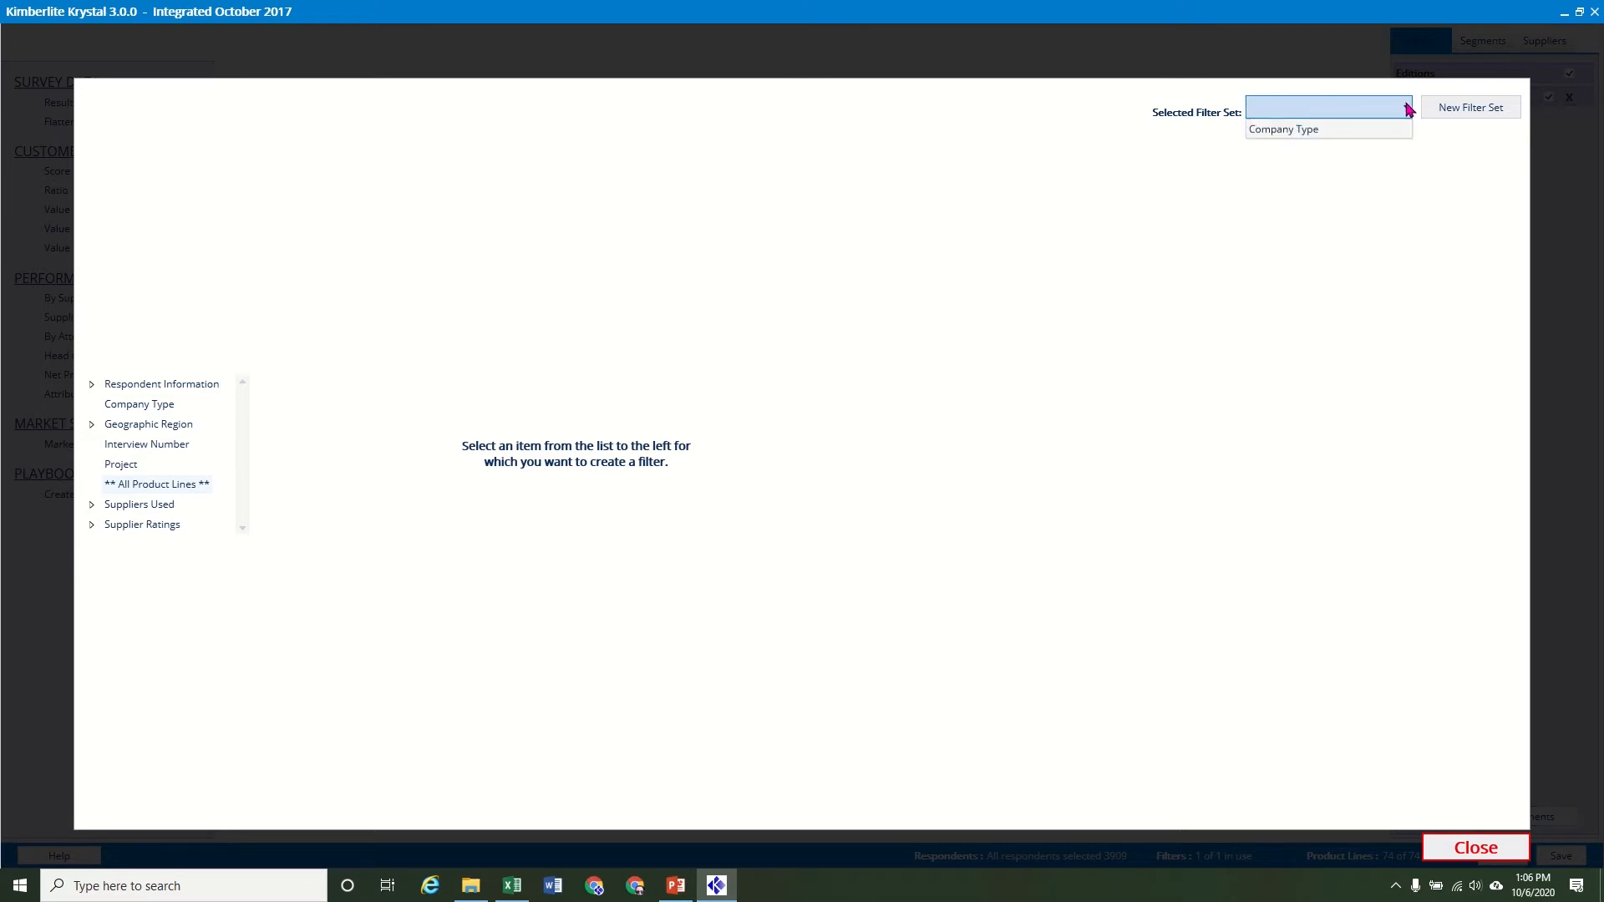
left_click(1324, 131)
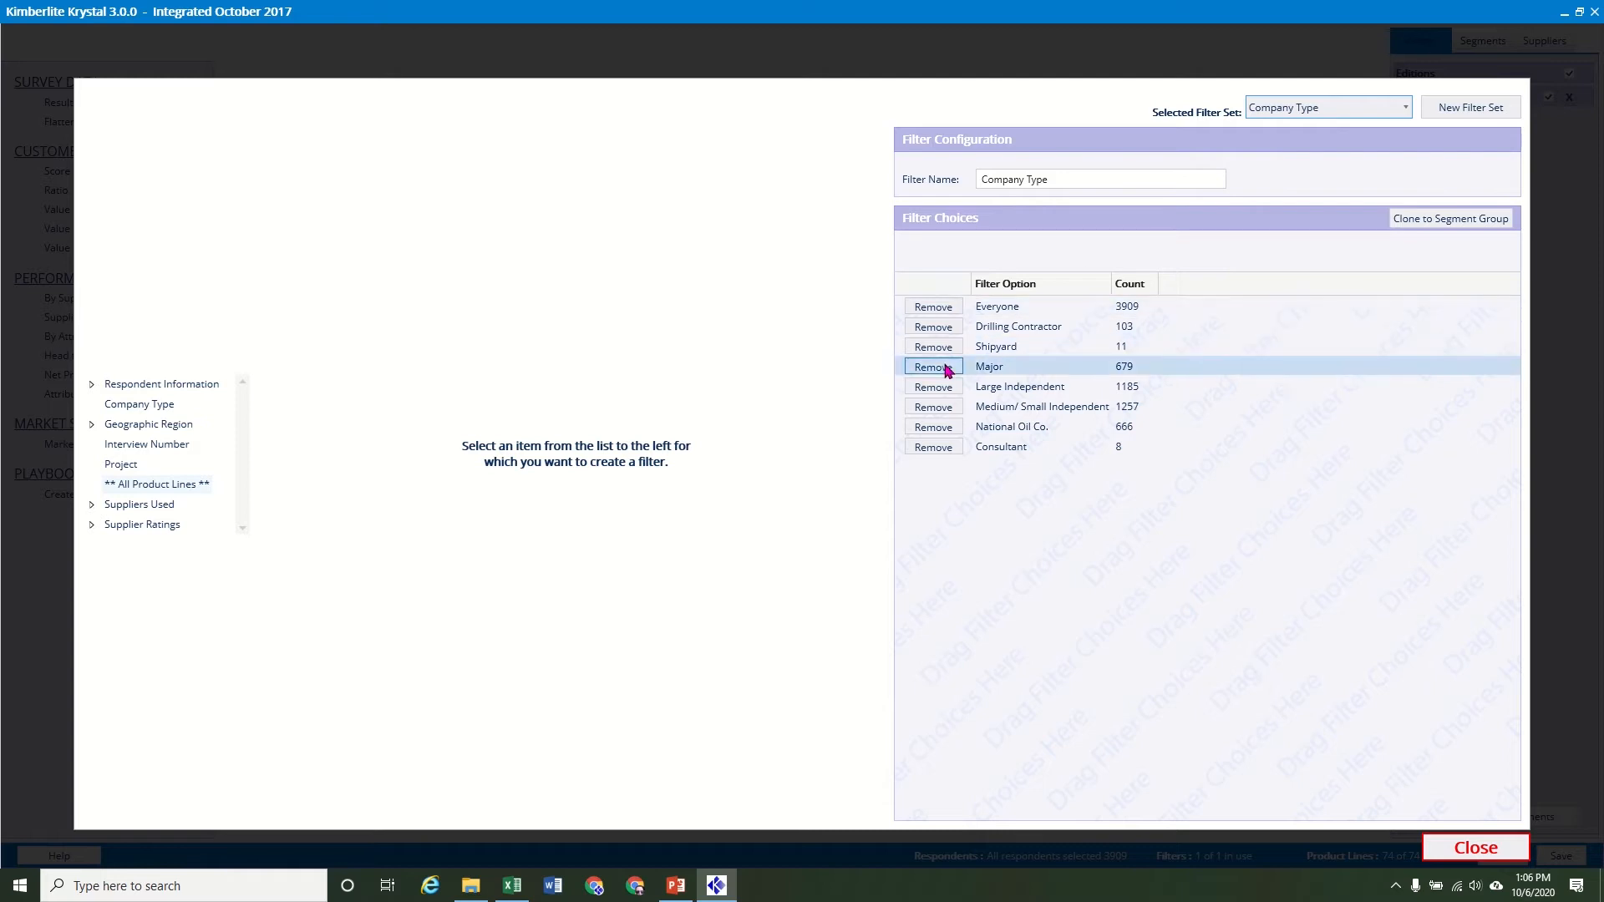
Create a new filter set and name it NAM Land
left_click(1464, 110)
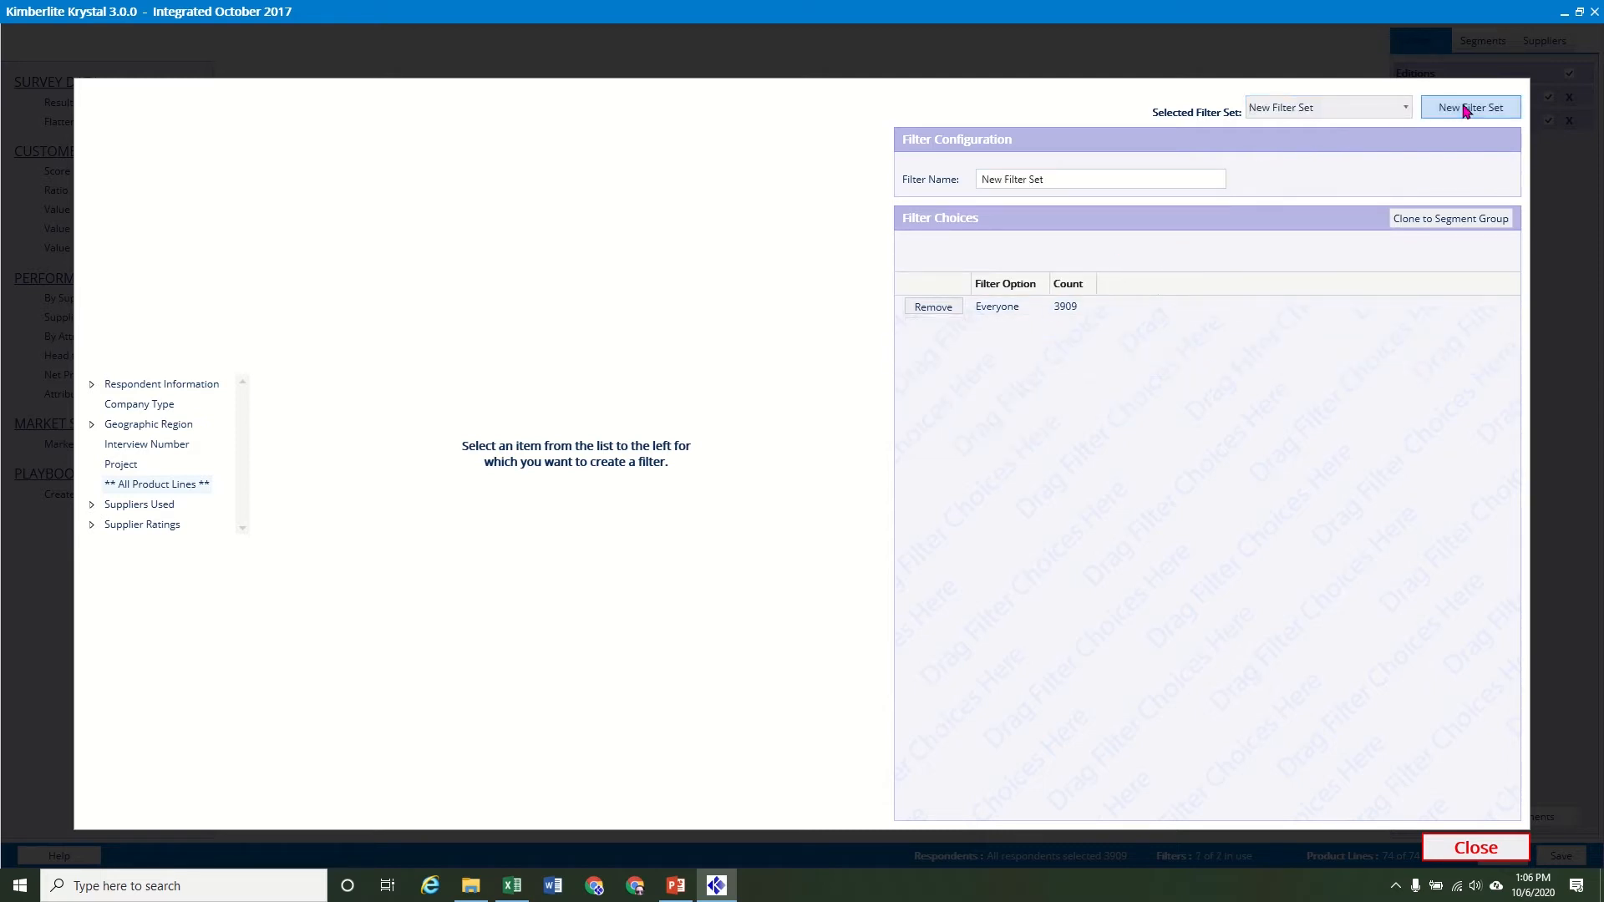
left_click(1097, 179)
left_click_drag(1097, 180, 956, 186)
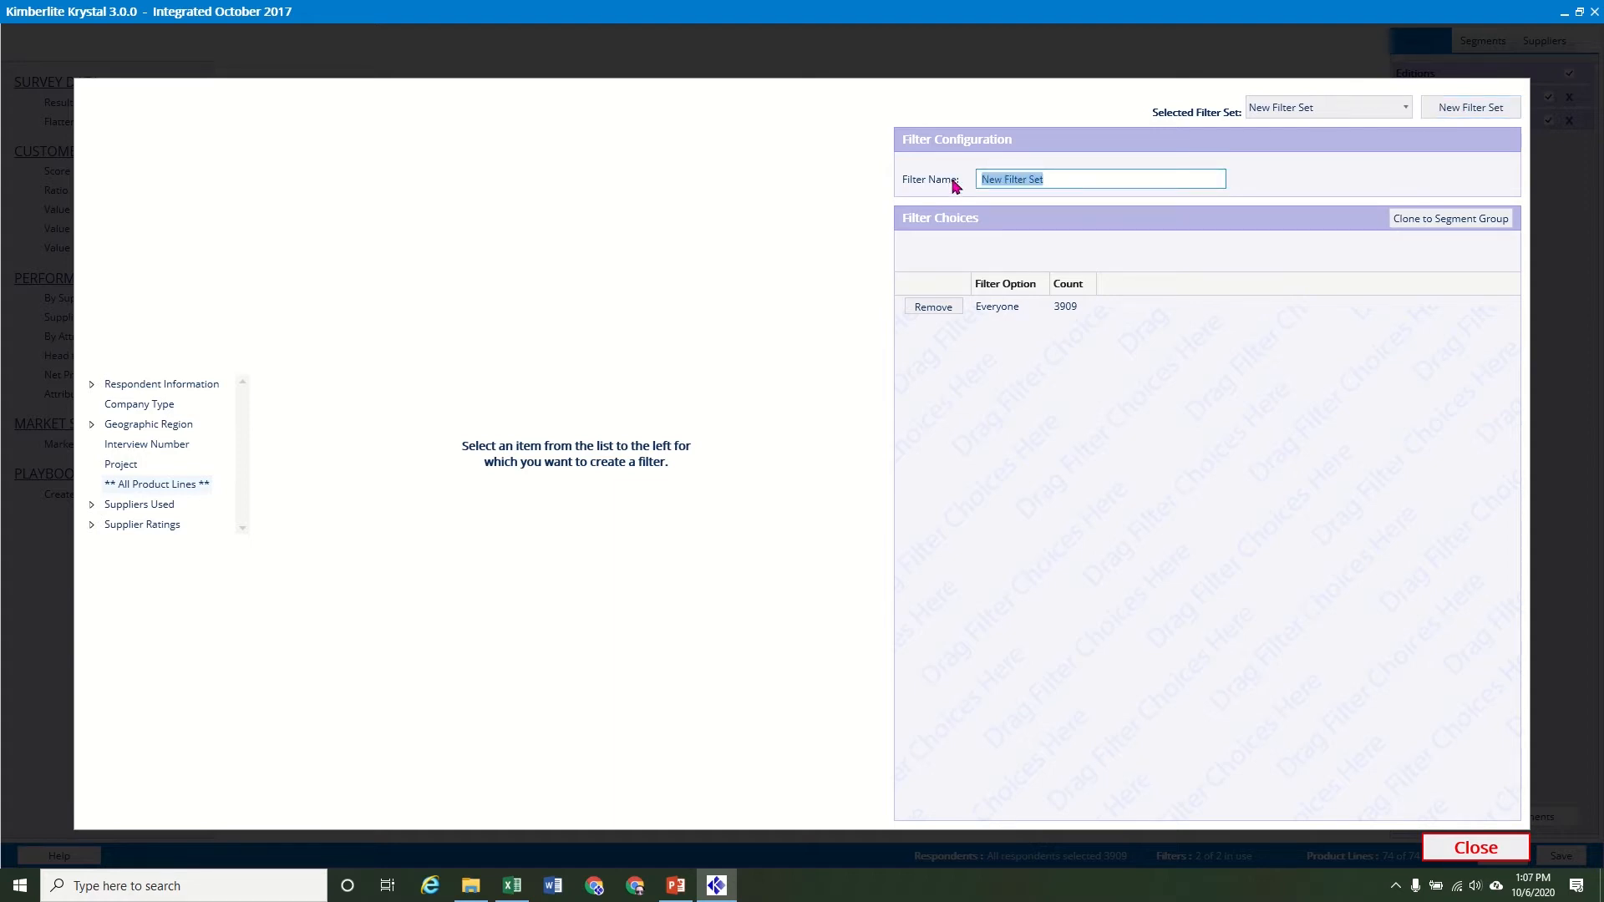
type("NAM Land")
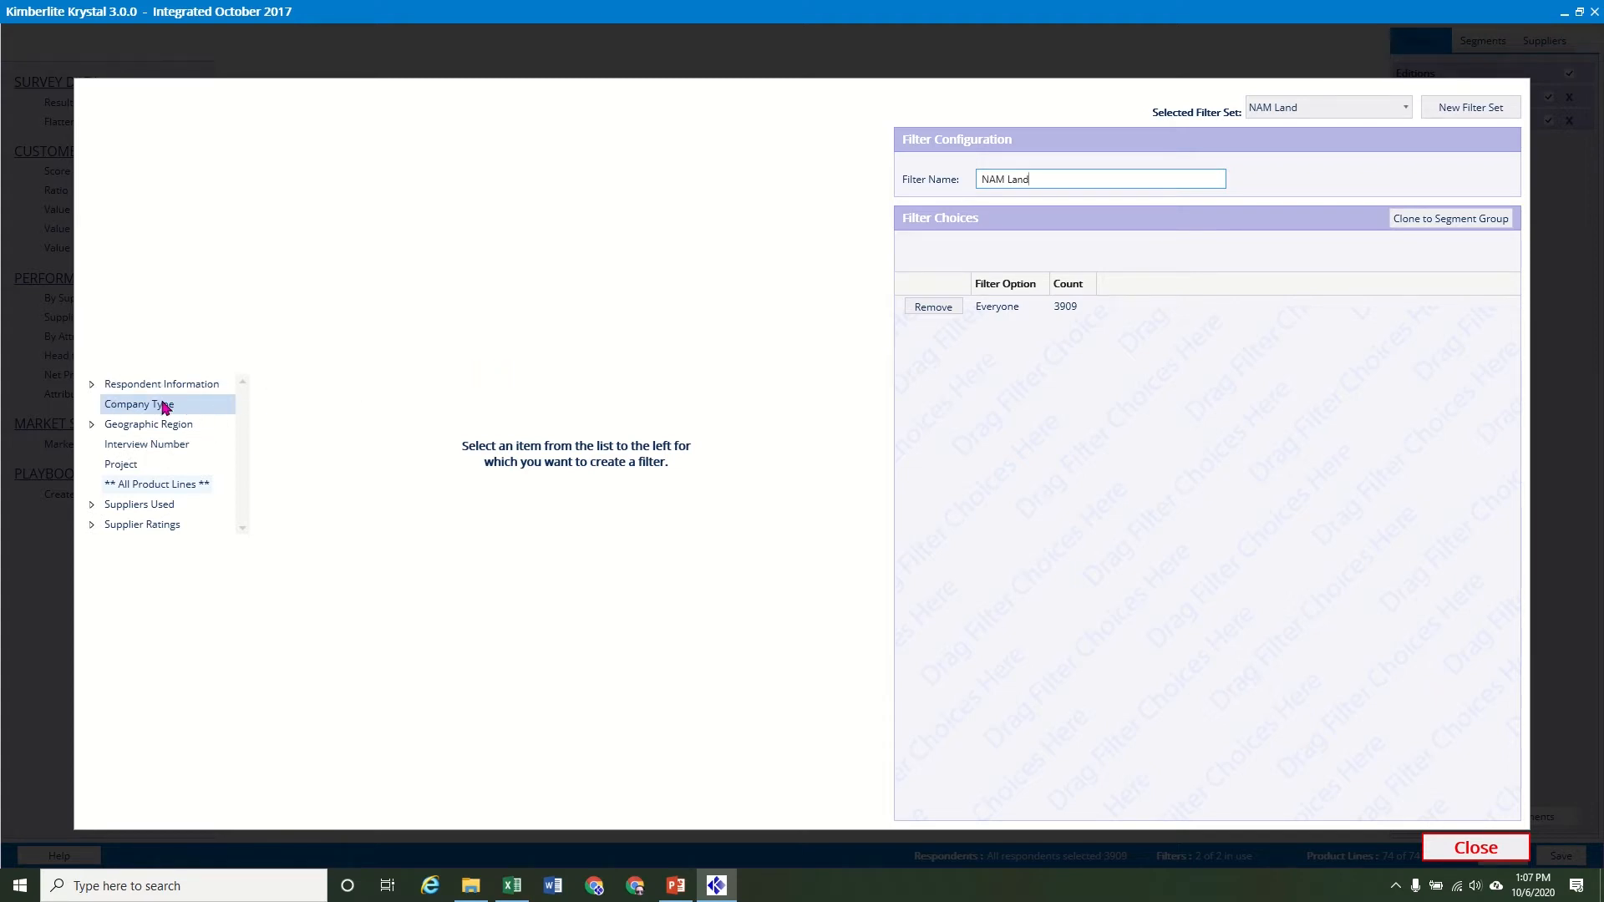
Add Haynesville (ARK/LA/TX) from the Land geographic regions to the NAM Land filter choices
left_click(92, 386)
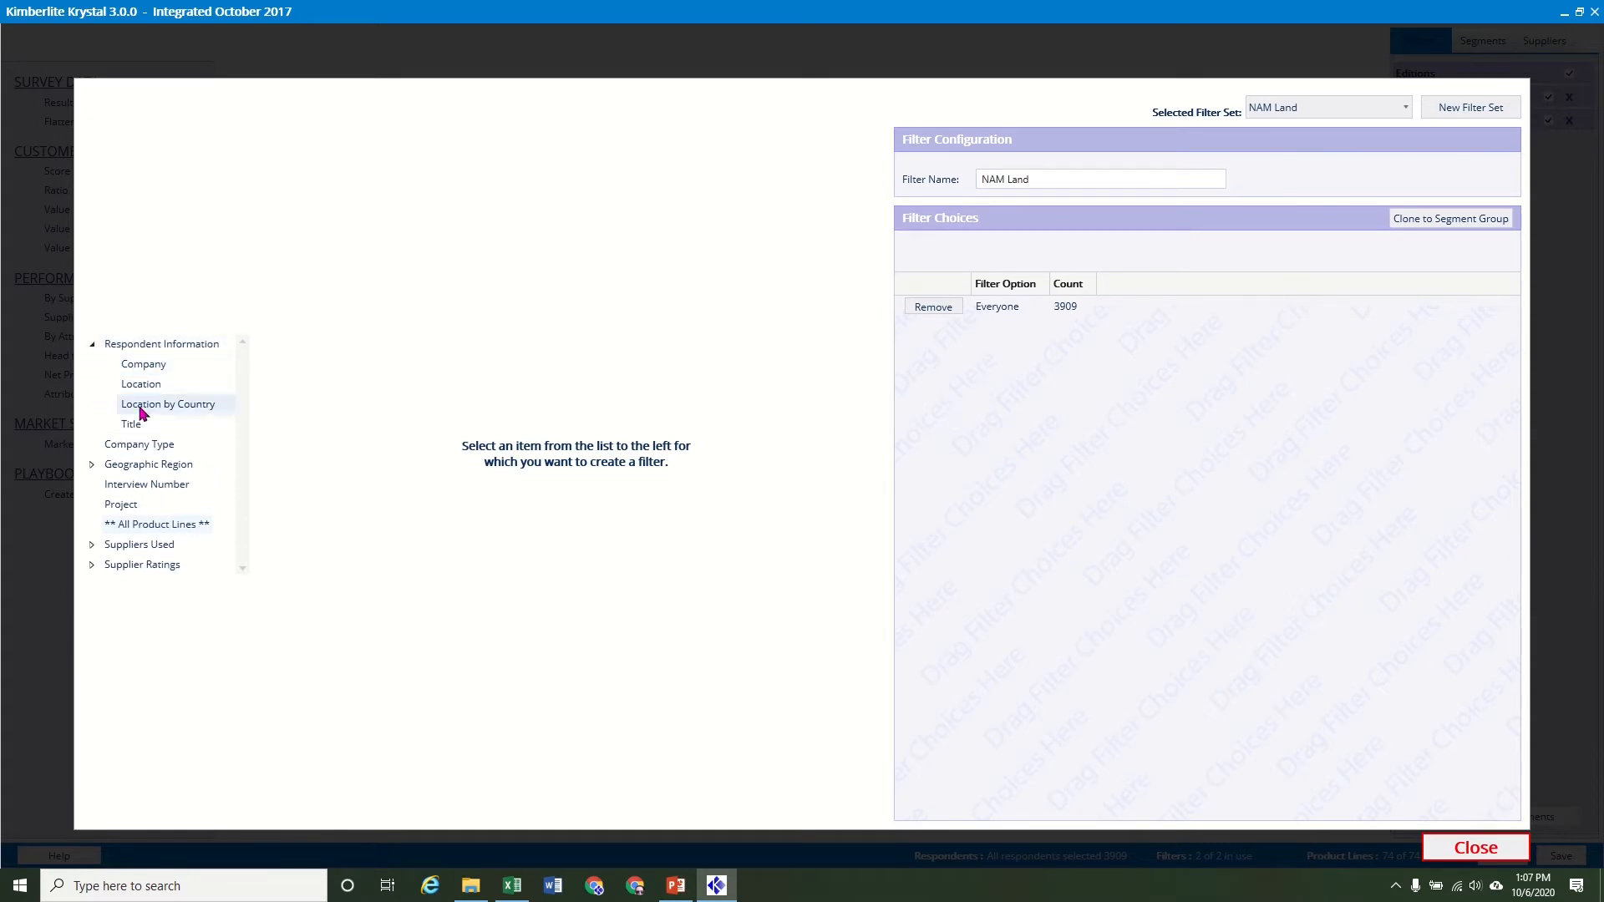
left_click(93, 466)
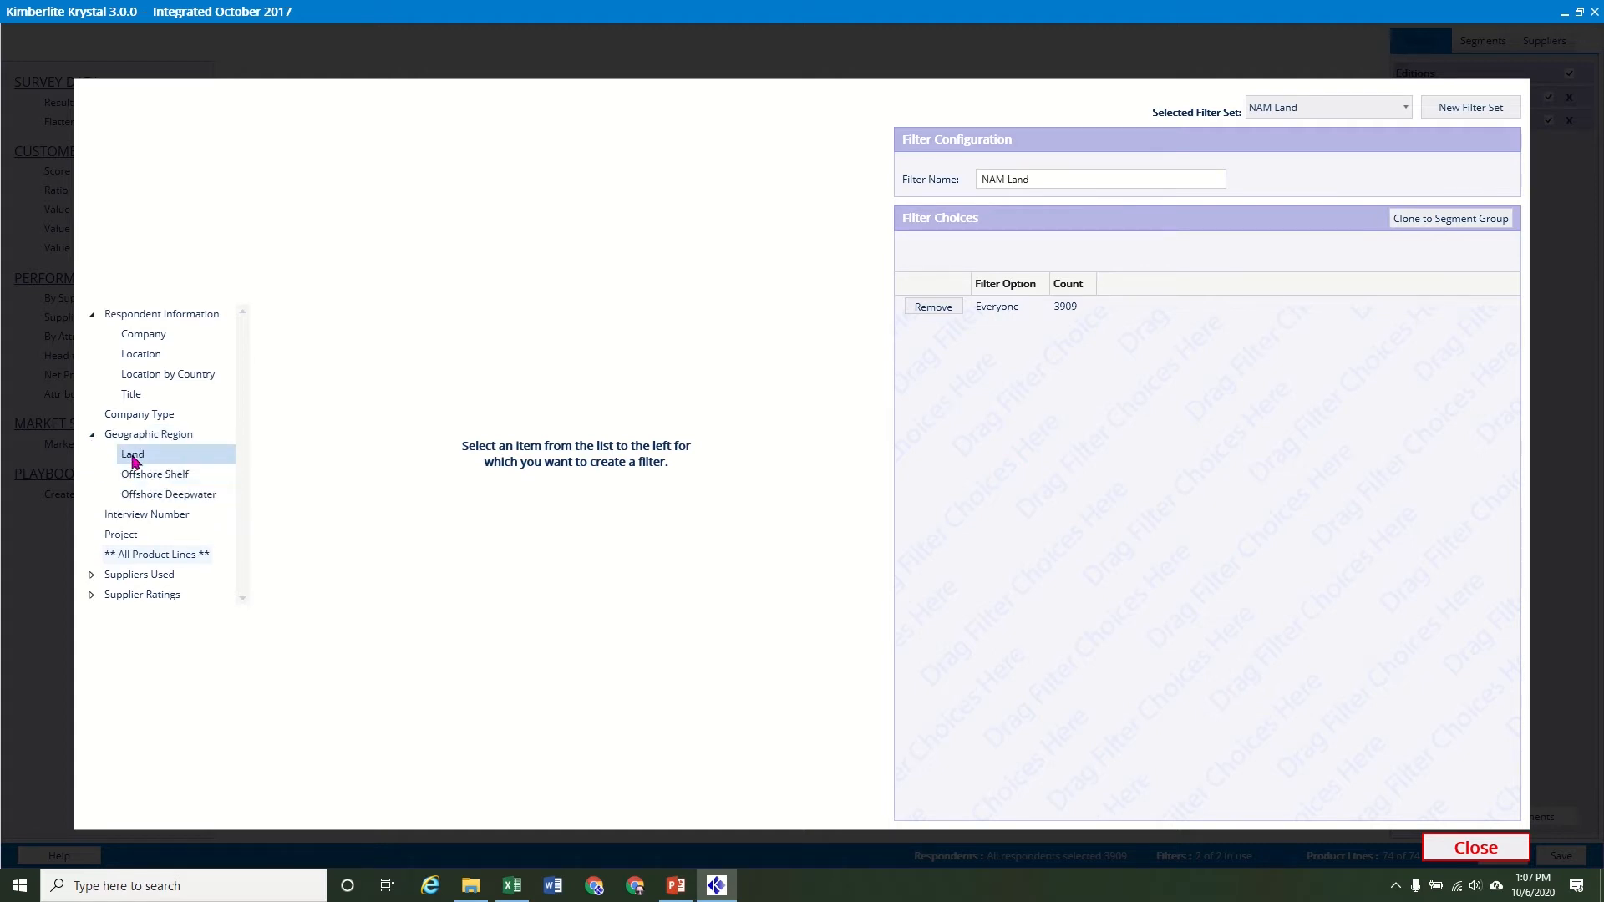
left_click(132, 457)
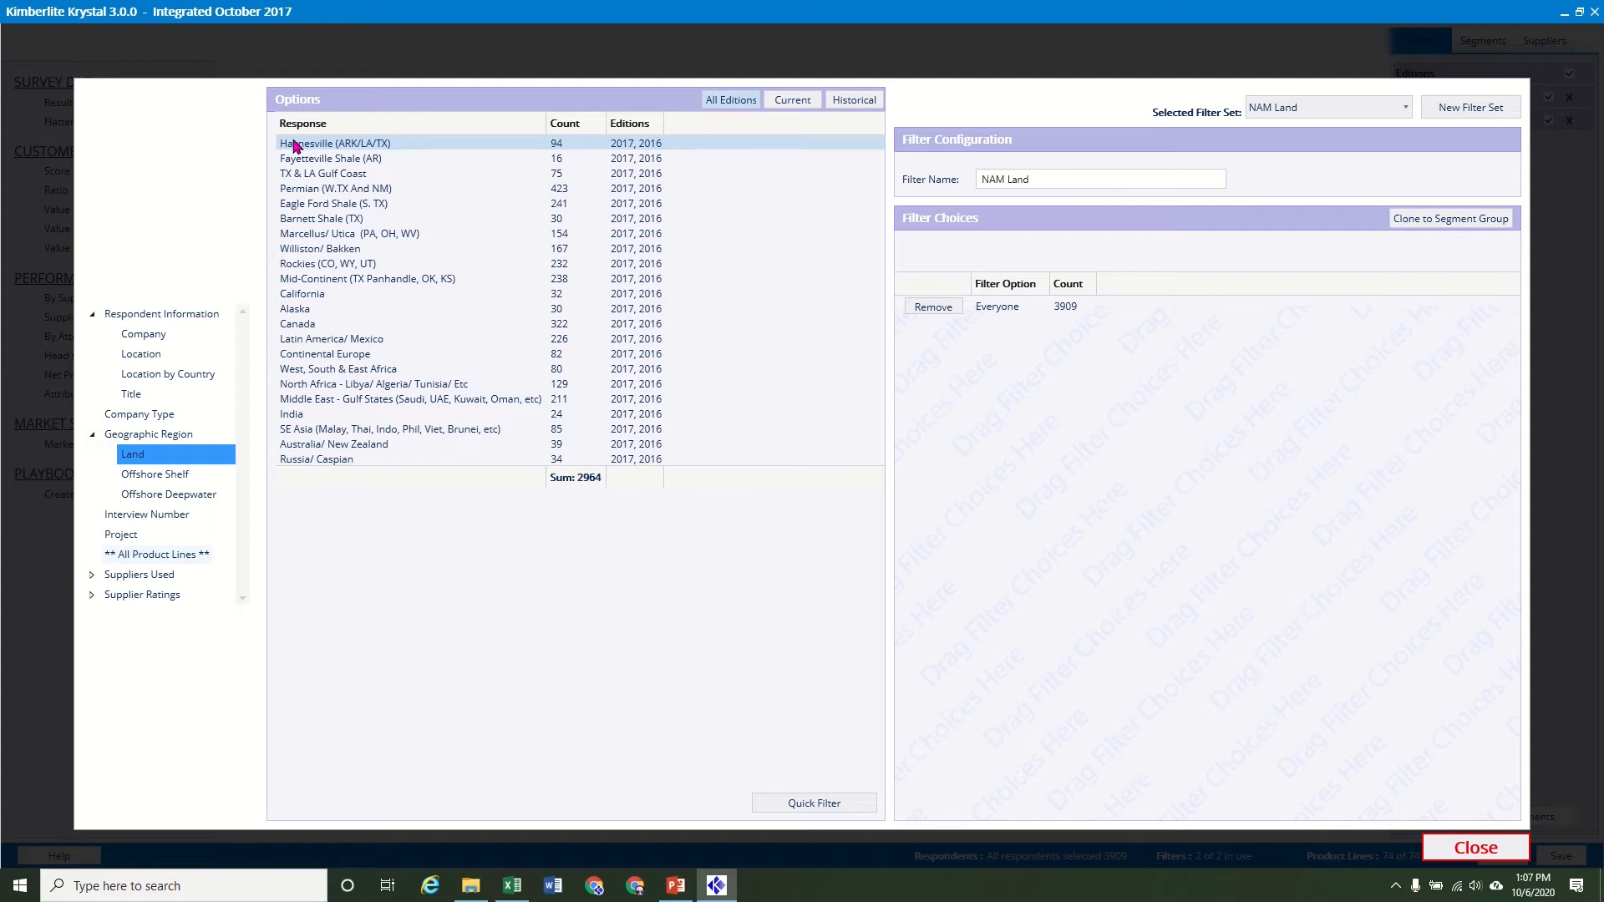
left_click_drag(294, 146, 908, 358)
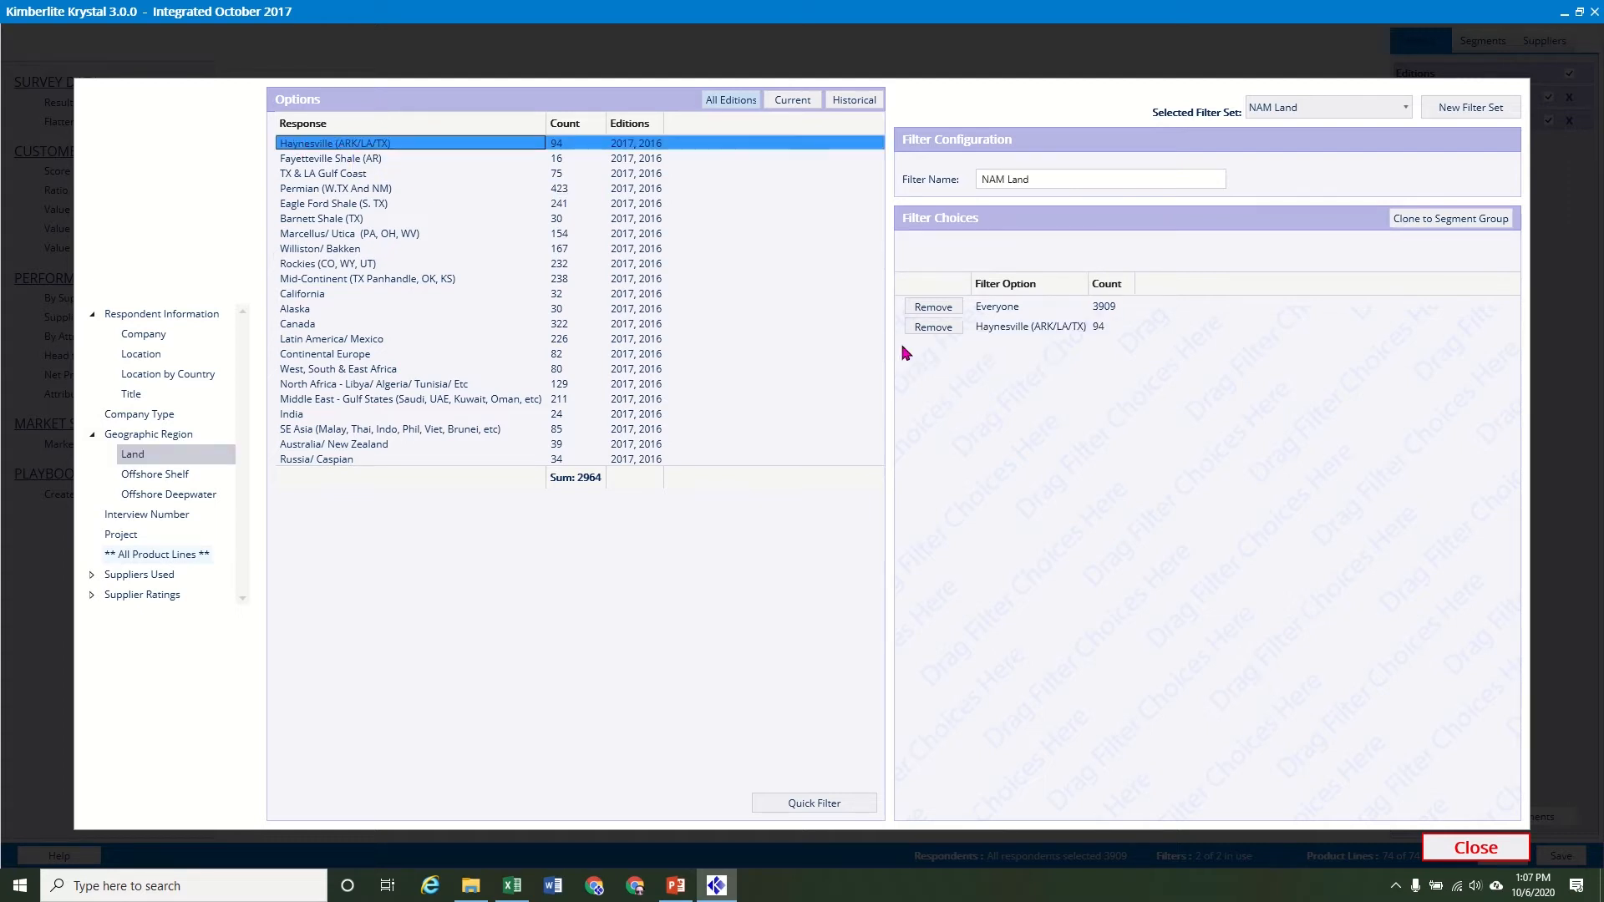
Add the land regions from Fayetteville Shale (AR) through Alaska to NAM Land as separate filter choices
left_click(372, 161)
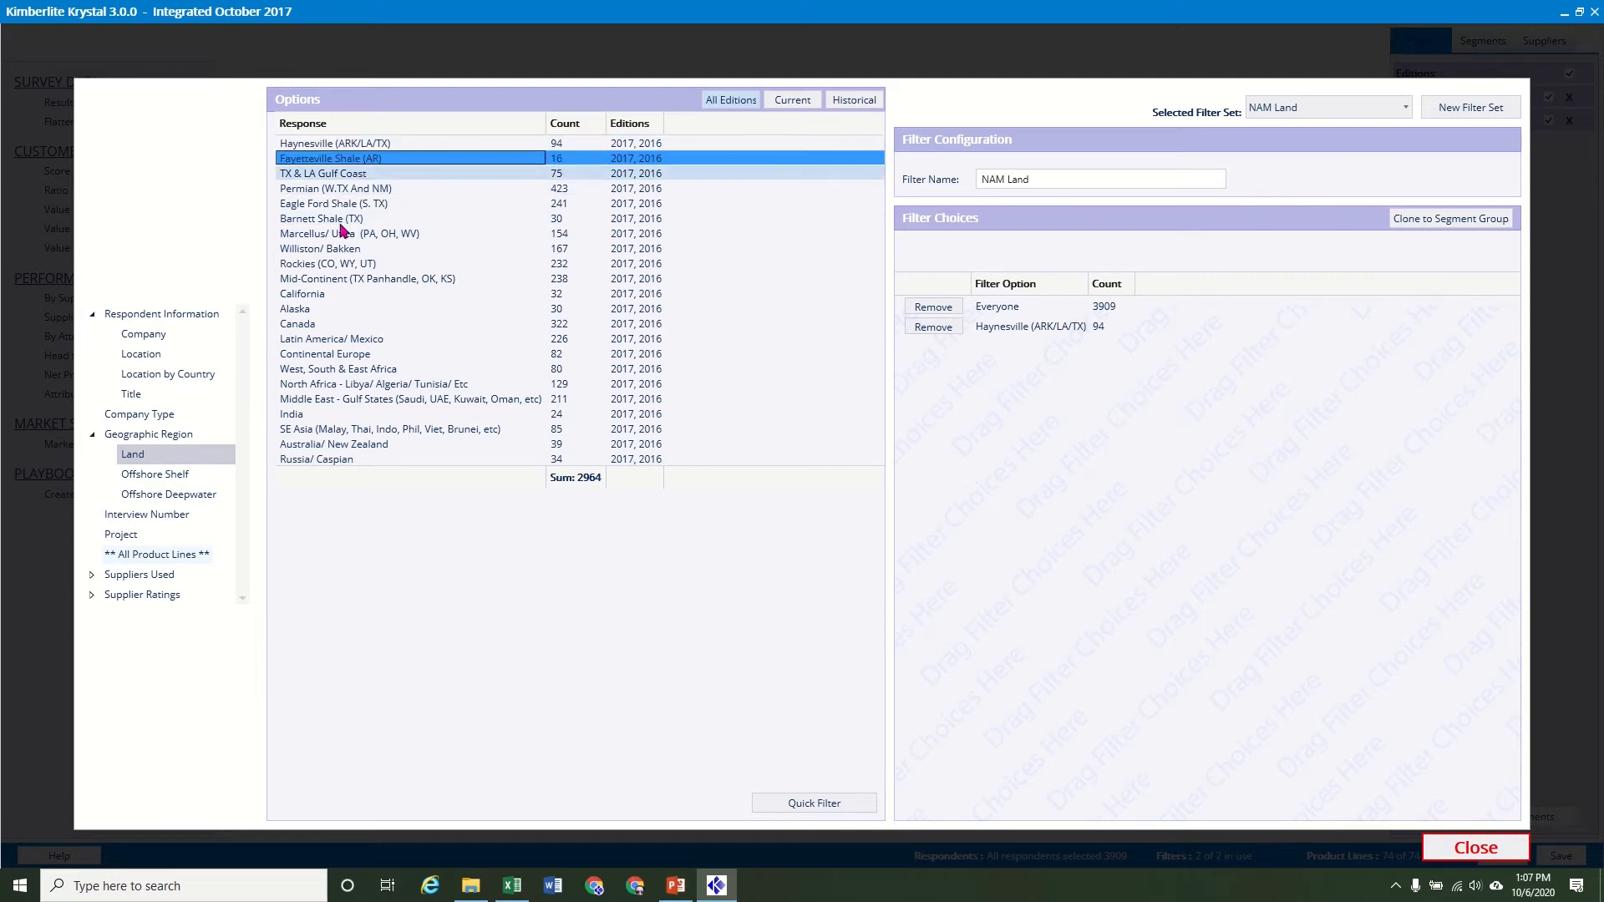
left_click(307, 311, "shift")
left_click_drag(338, 282, 924, 462)
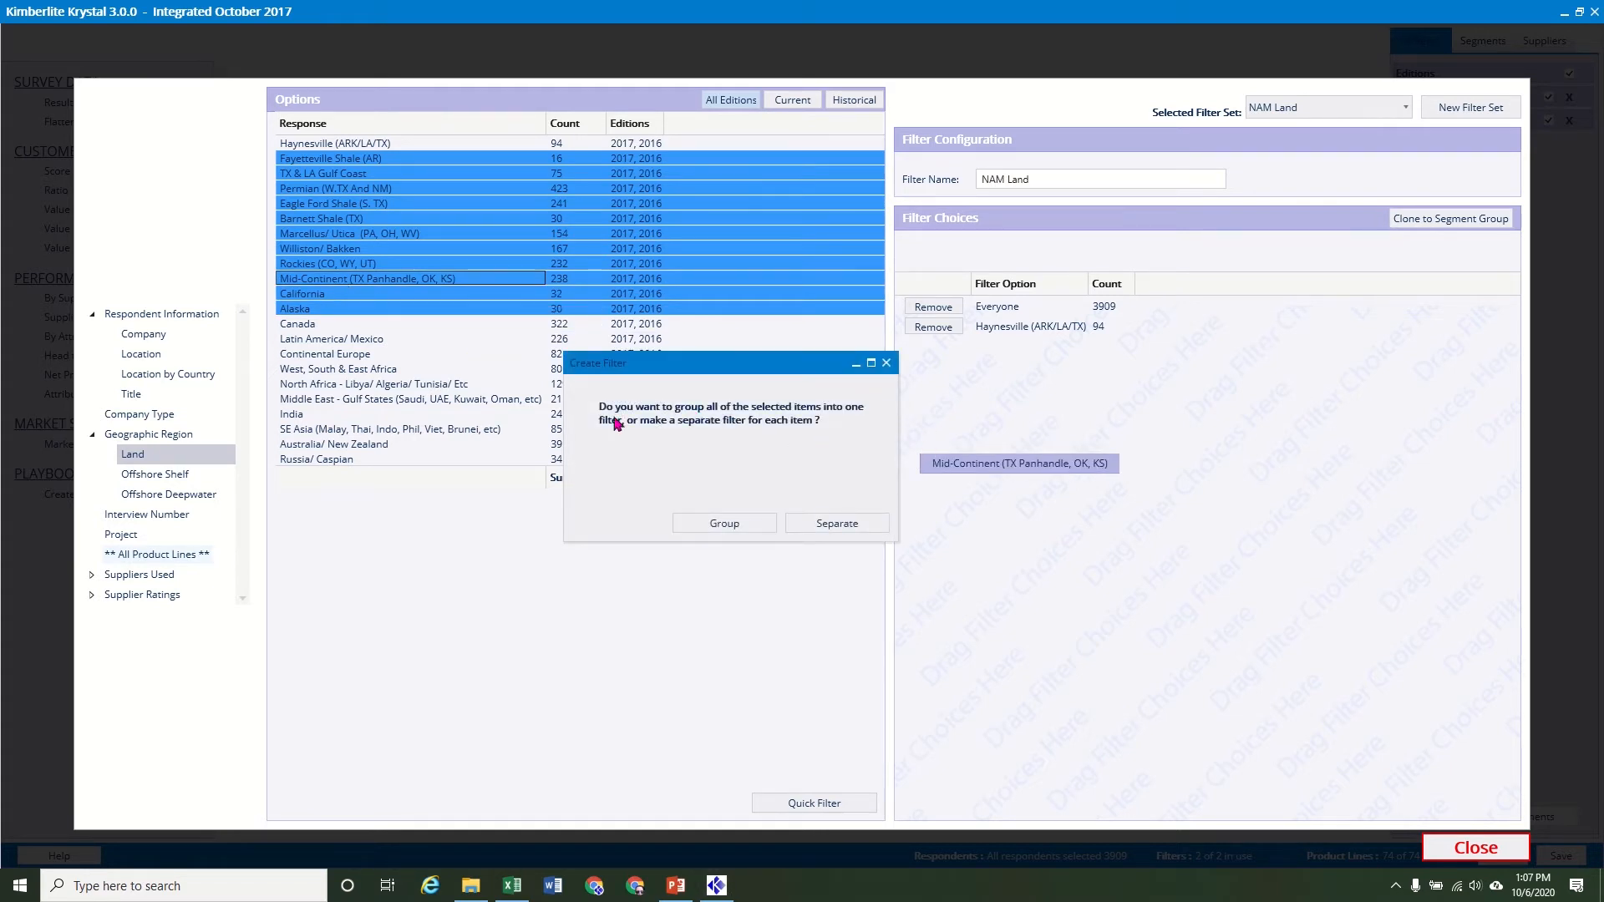
left_click(733, 529)
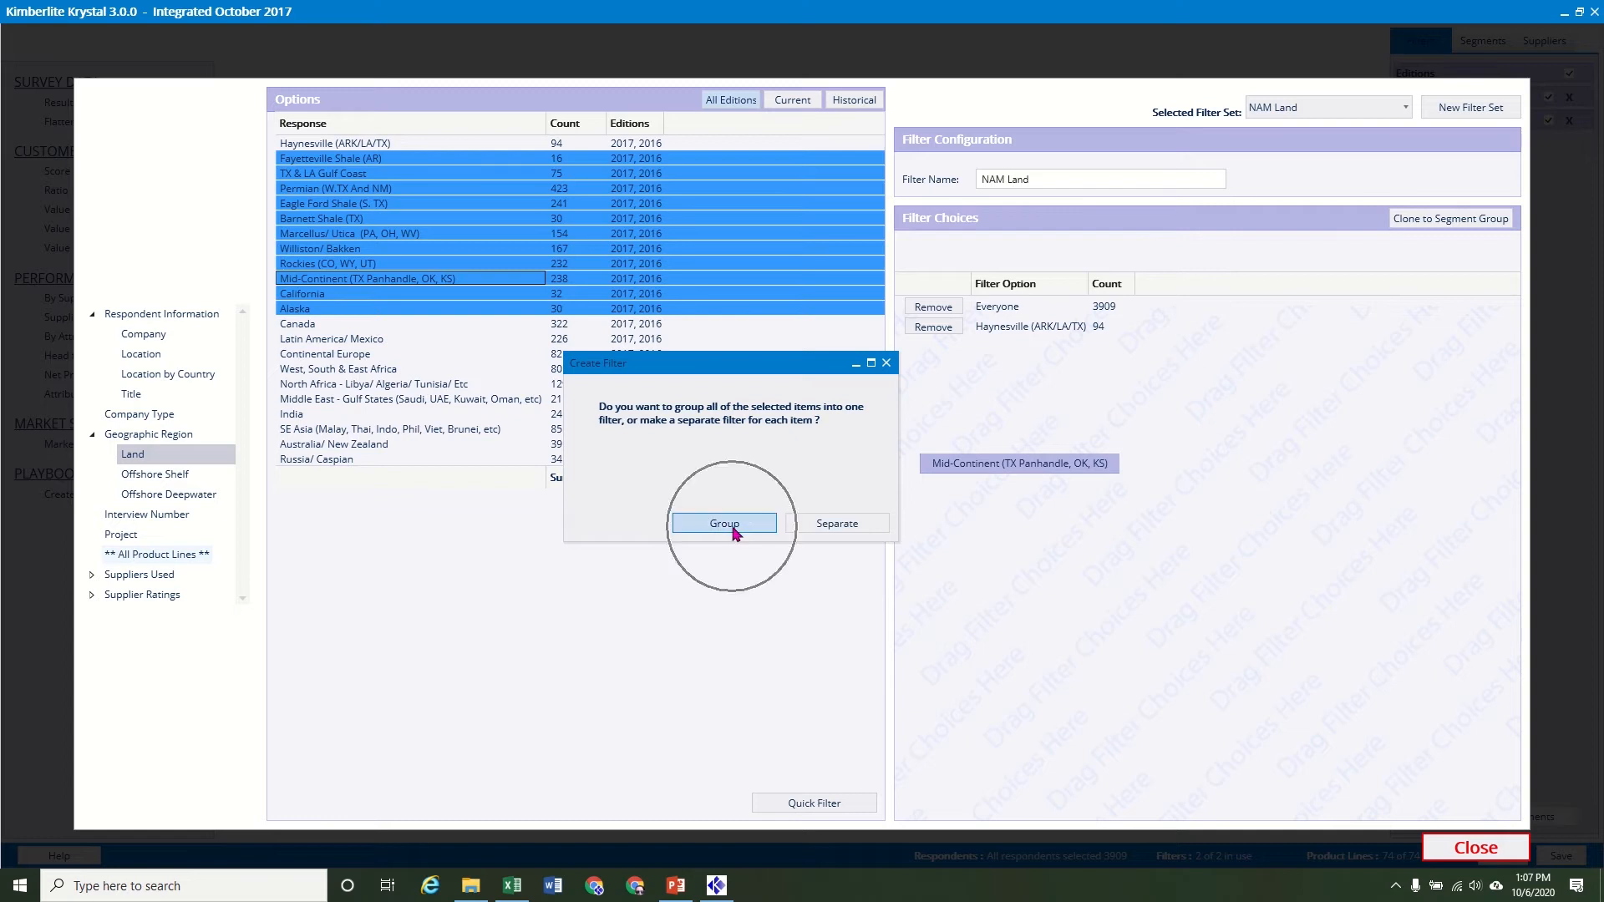
left_click(832, 533)
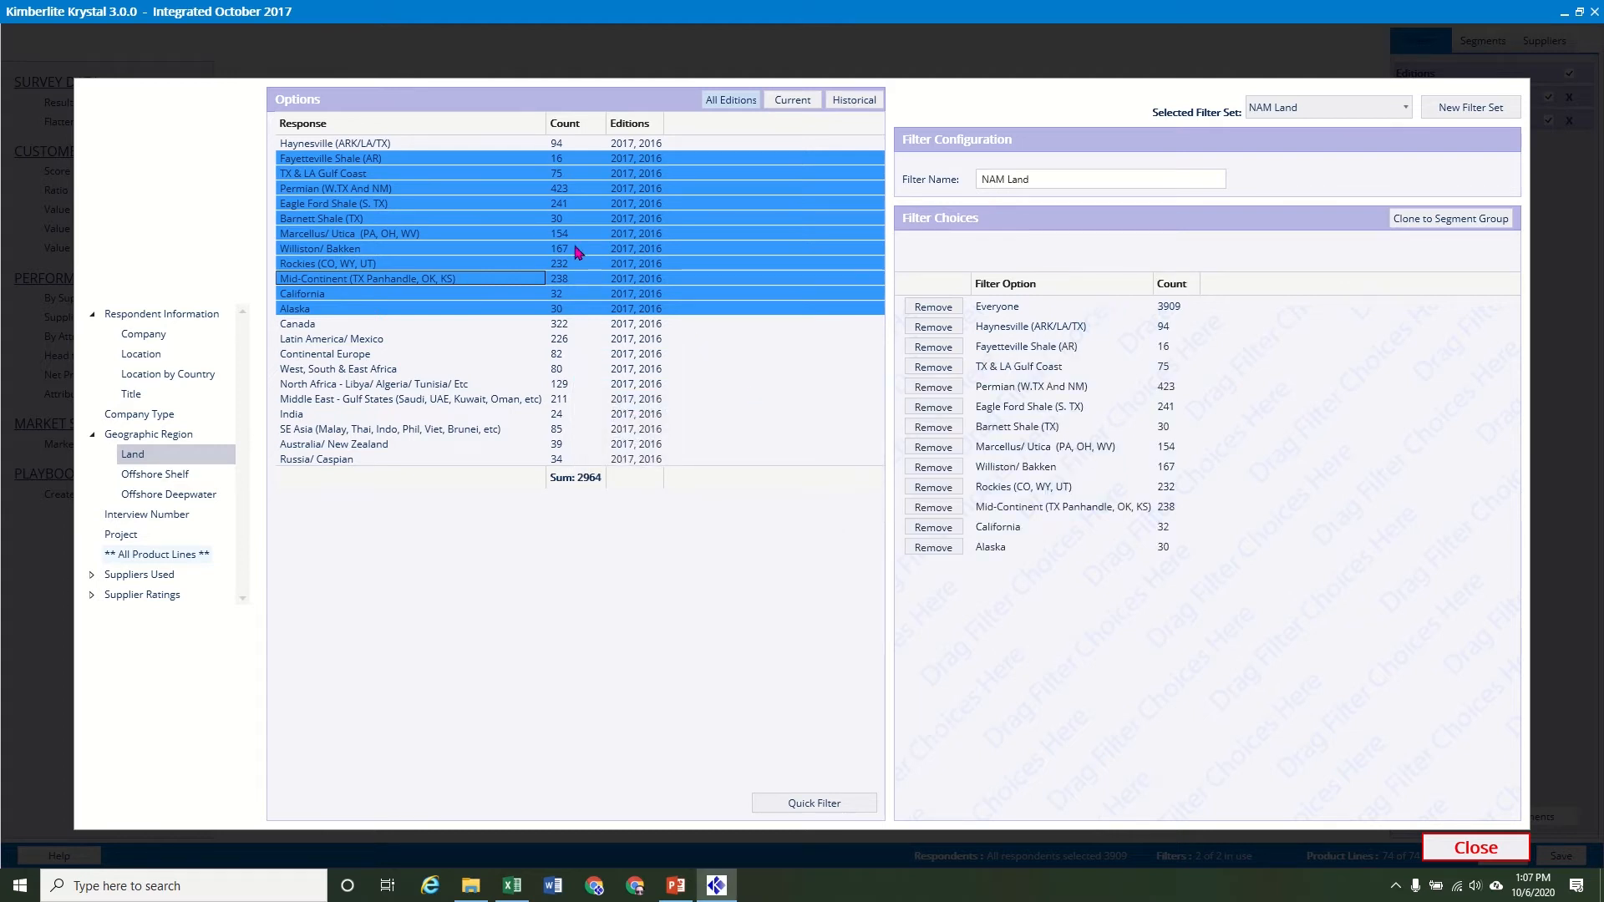
Group the selected land regions into a single filter choice called "name" and remove that grouped choice from NAM Land
left_click_drag(577, 251, 927, 644)
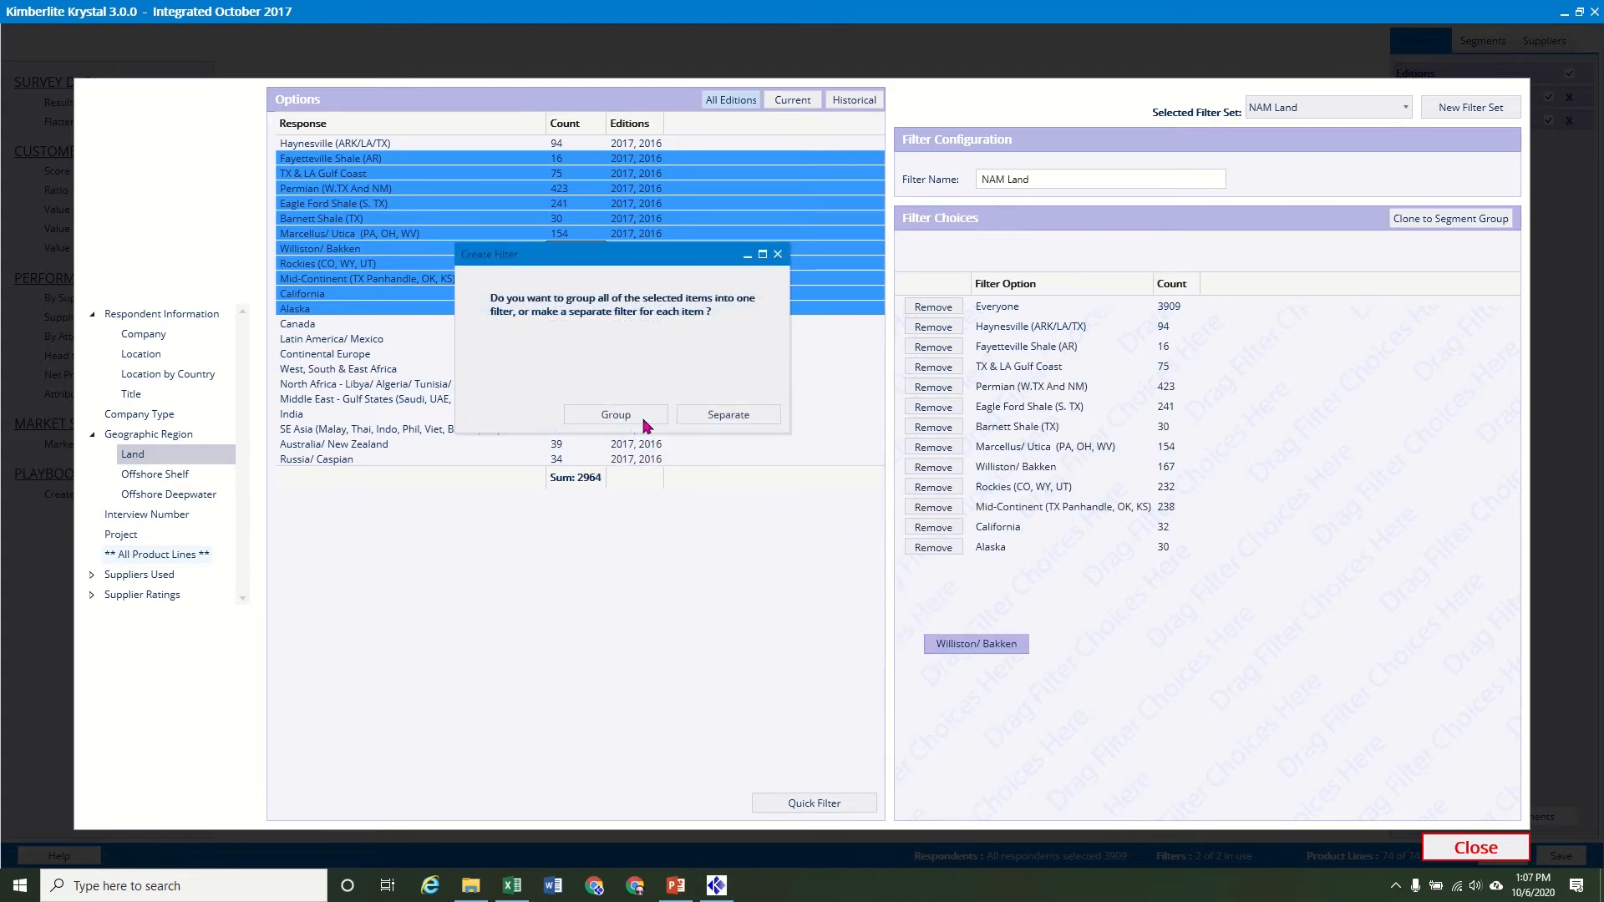
left_click(646, 424)
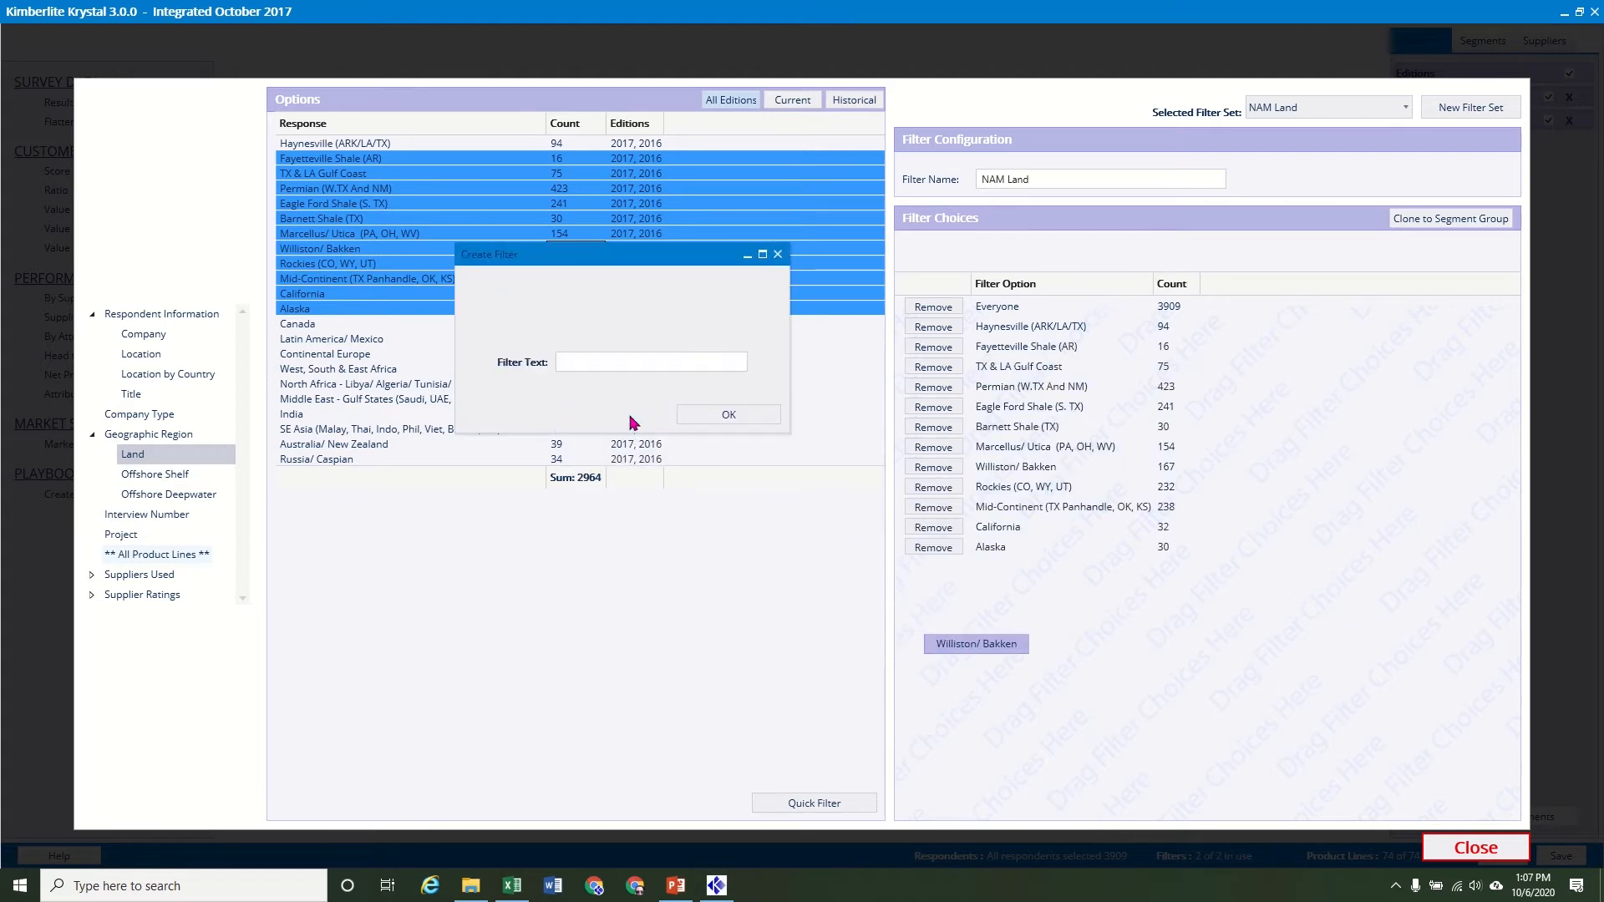
left_click(603, 365)
type("name")
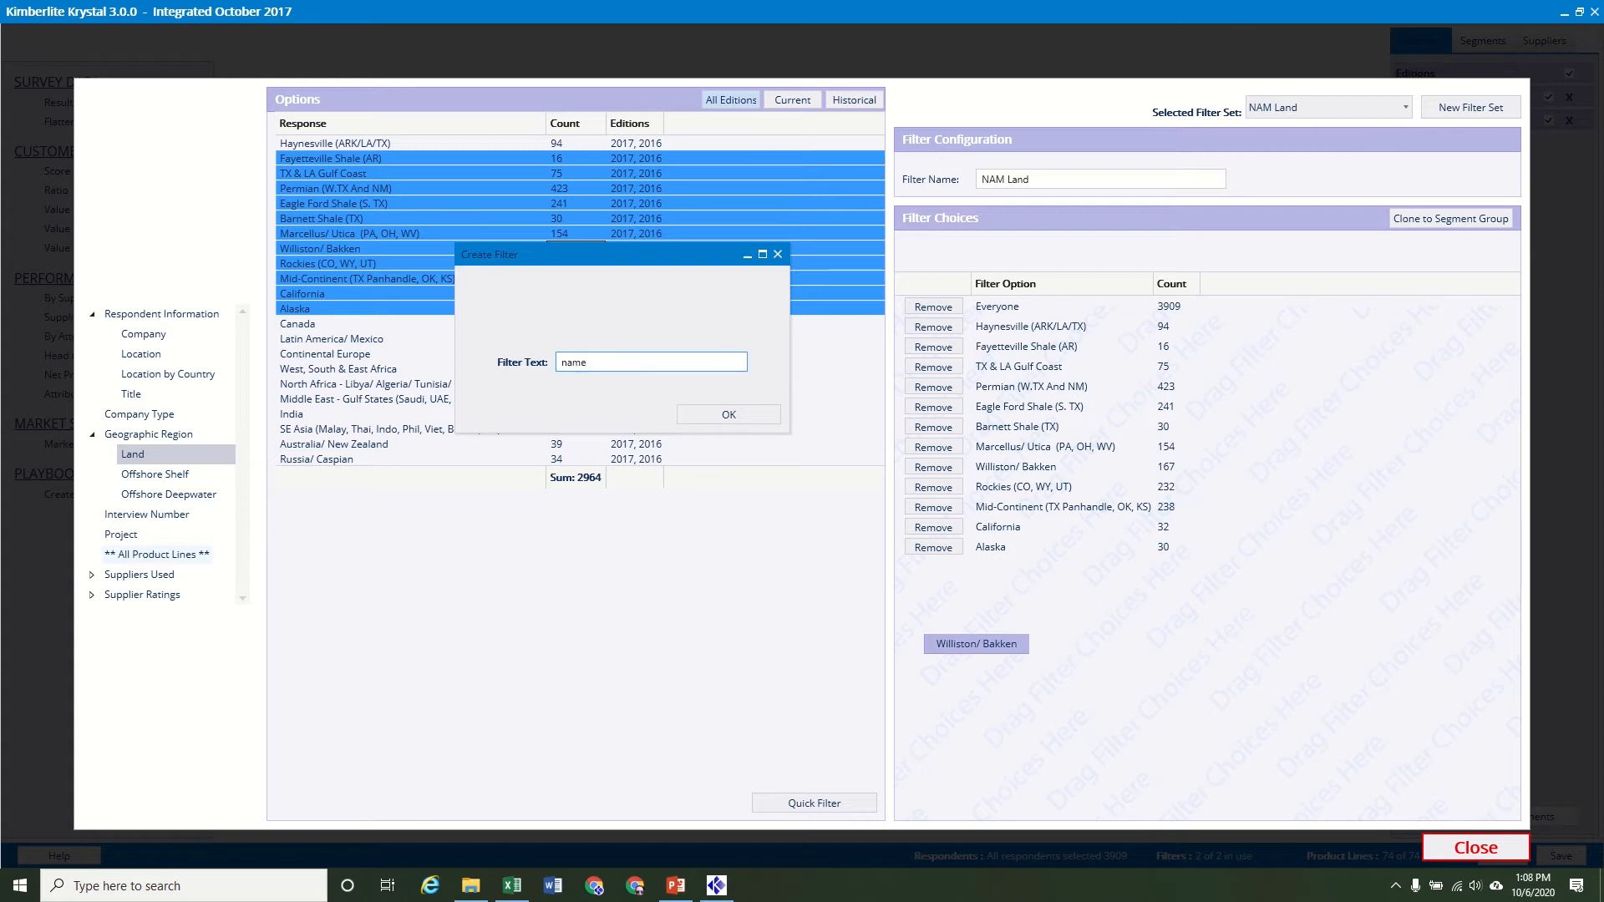
left_click(708, 418)
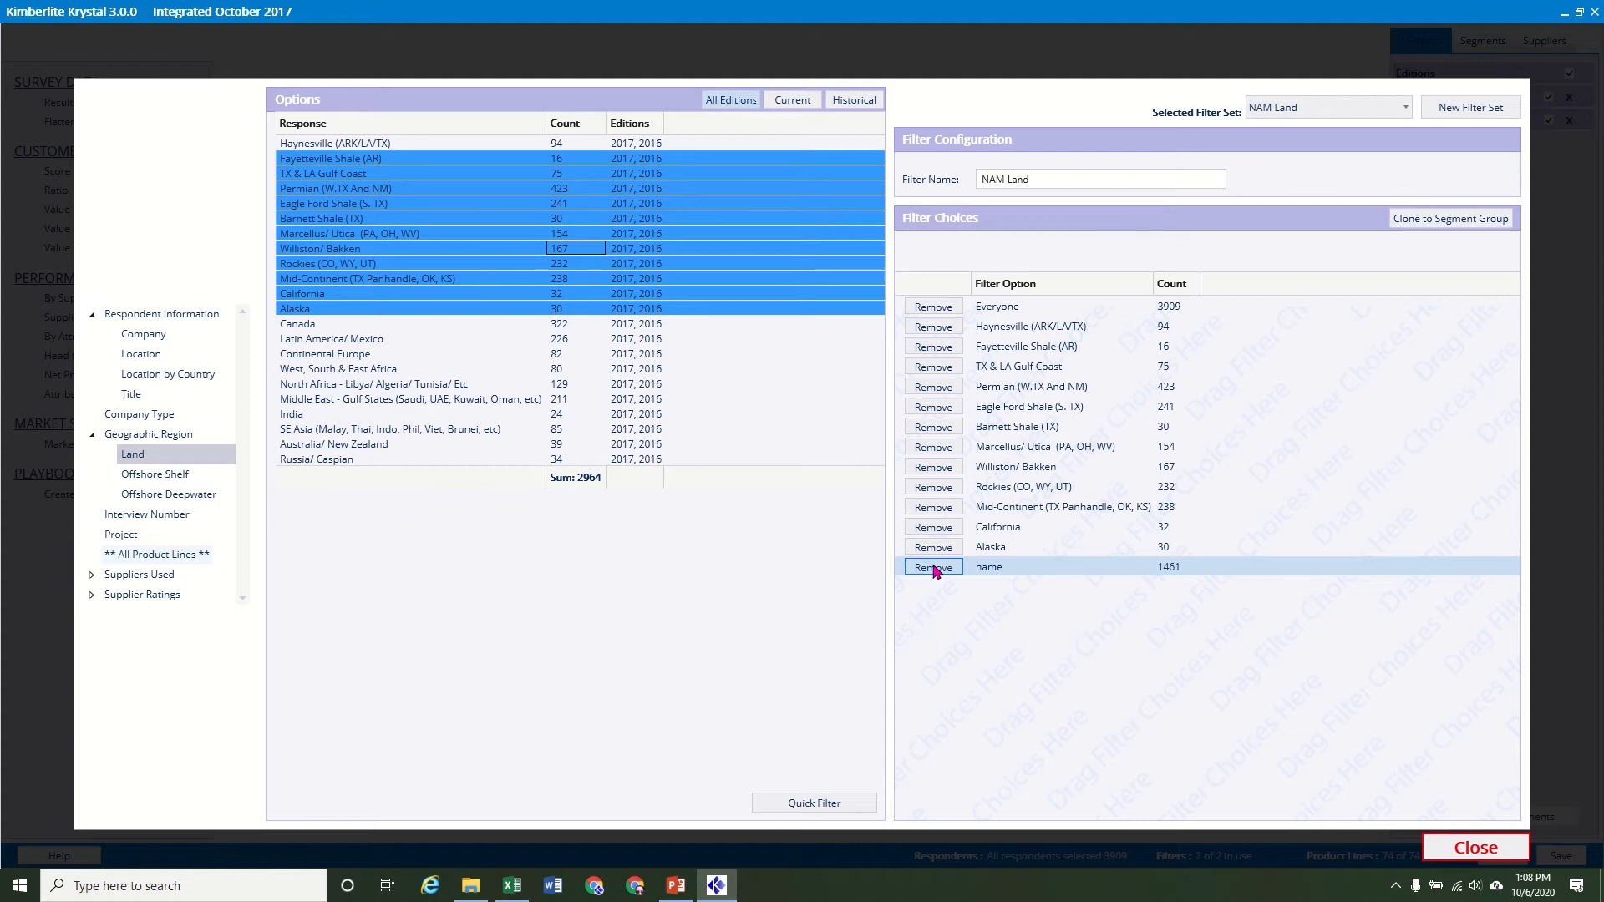
left_click(934, 568)
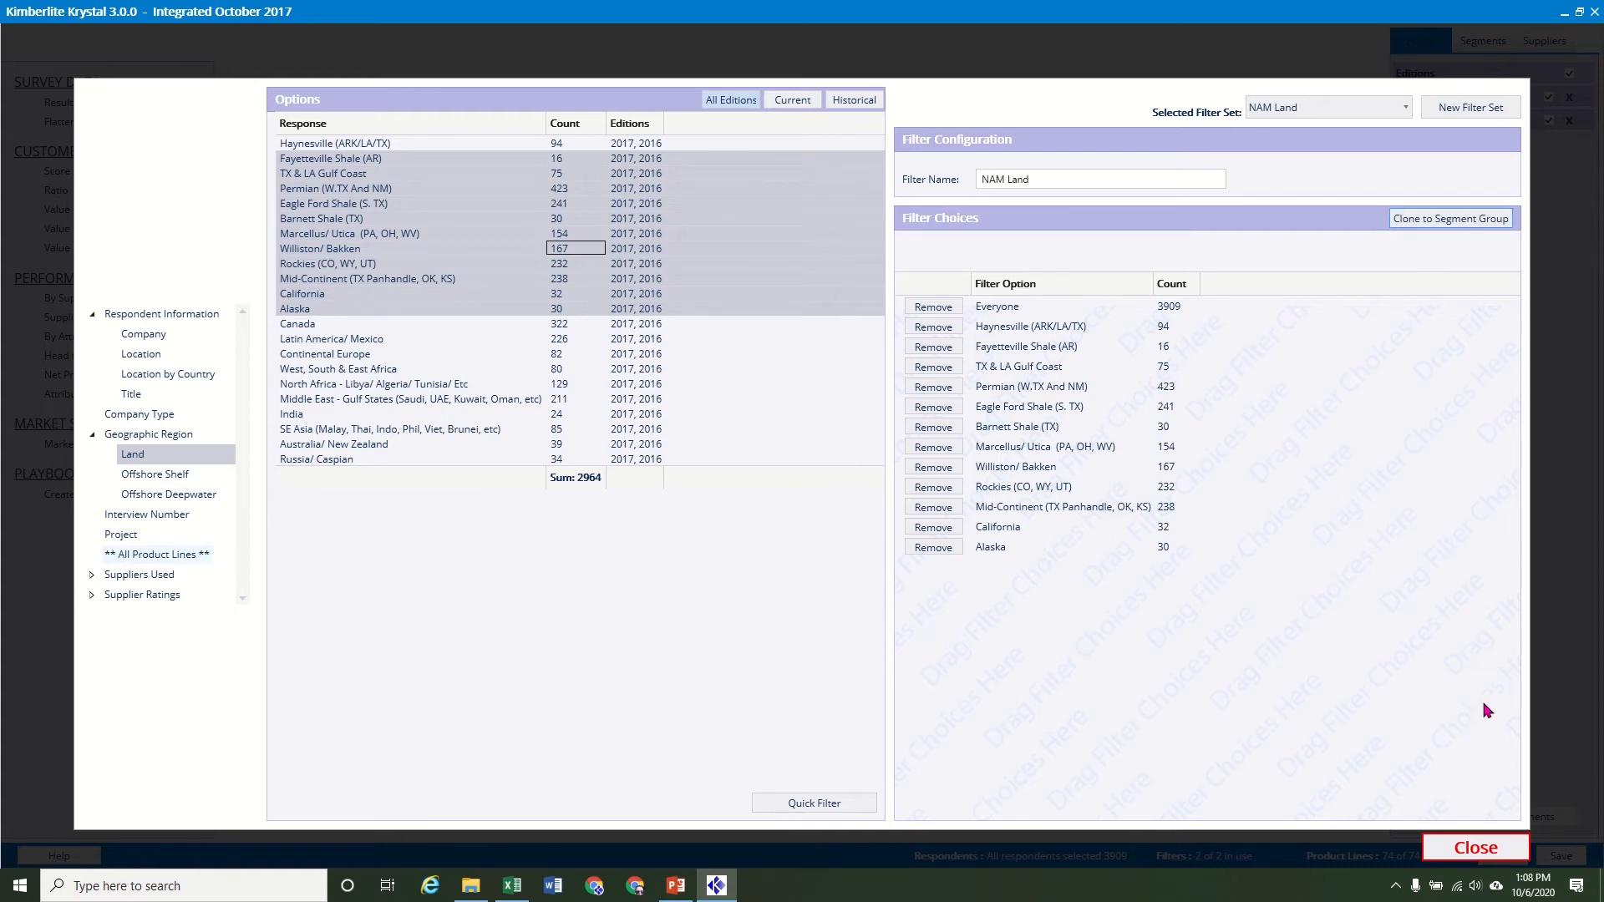
Close the filter editor and deselect Everyone, Alaska, Mid-Continent, Williston/Bakken and Barnett Shale in the NAM Land filter
left_click(1476, 849)
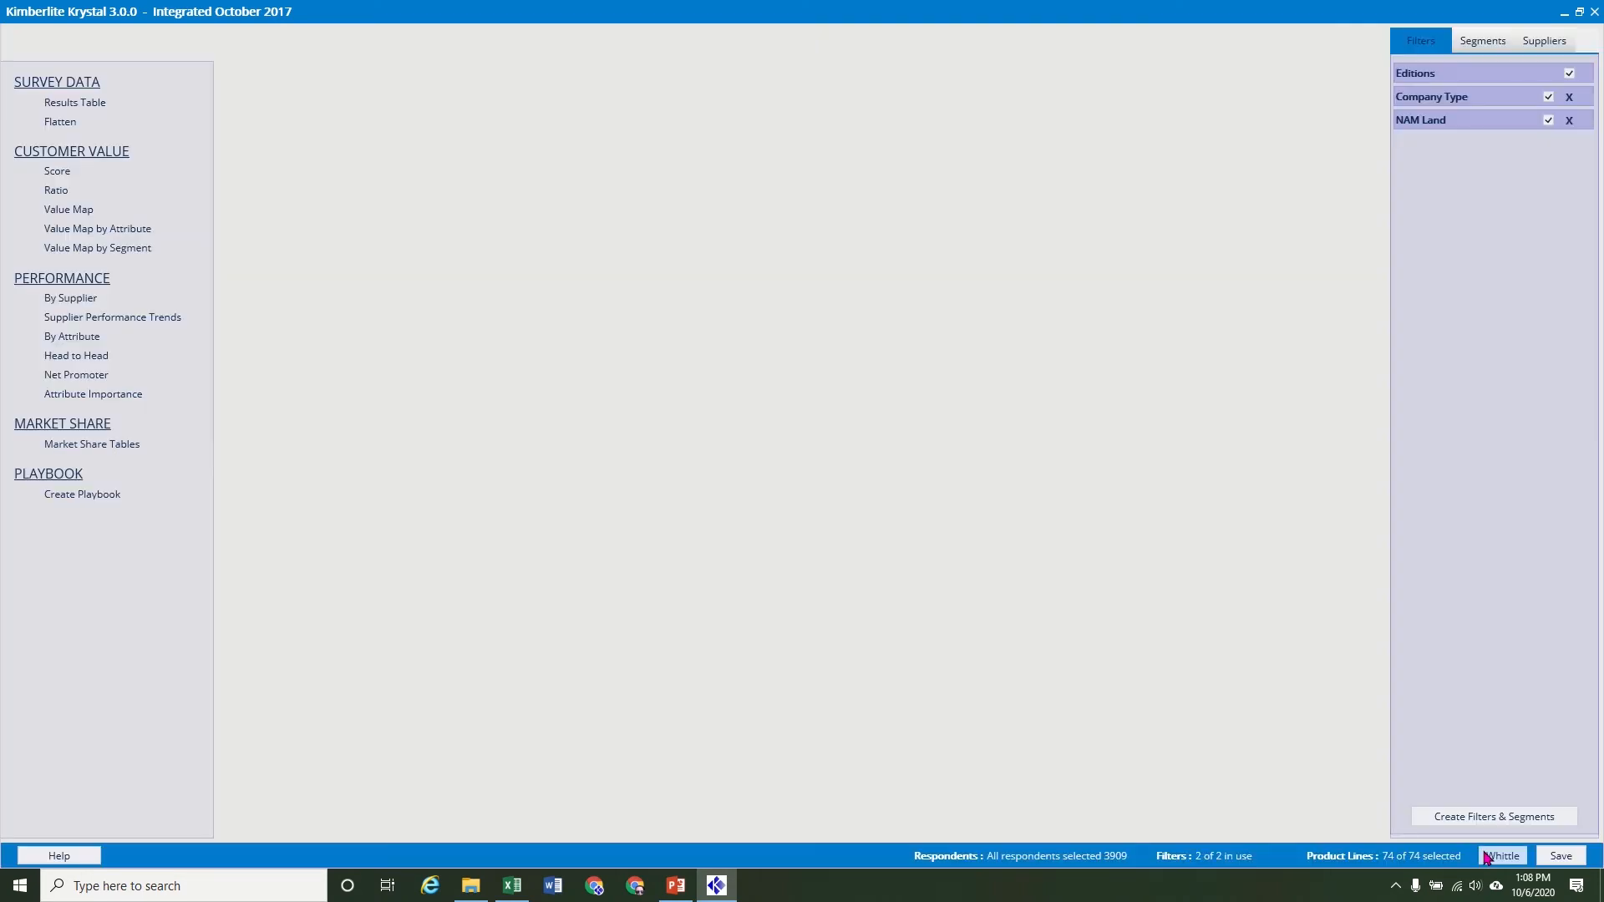
left_click(1437, 125)
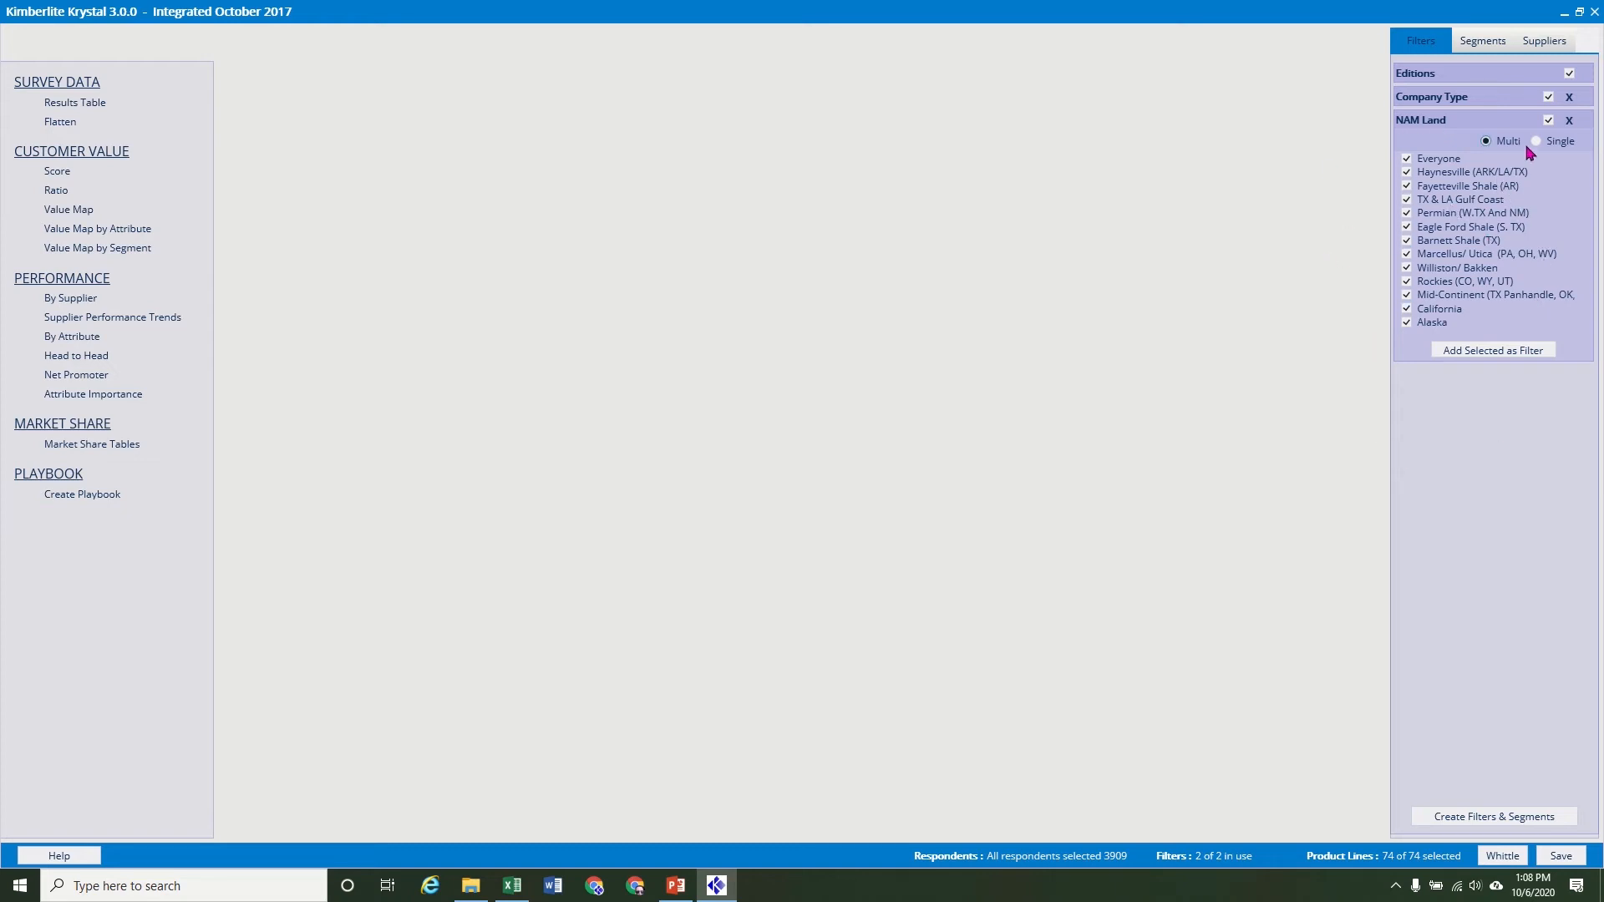
left_click(1446, 161)
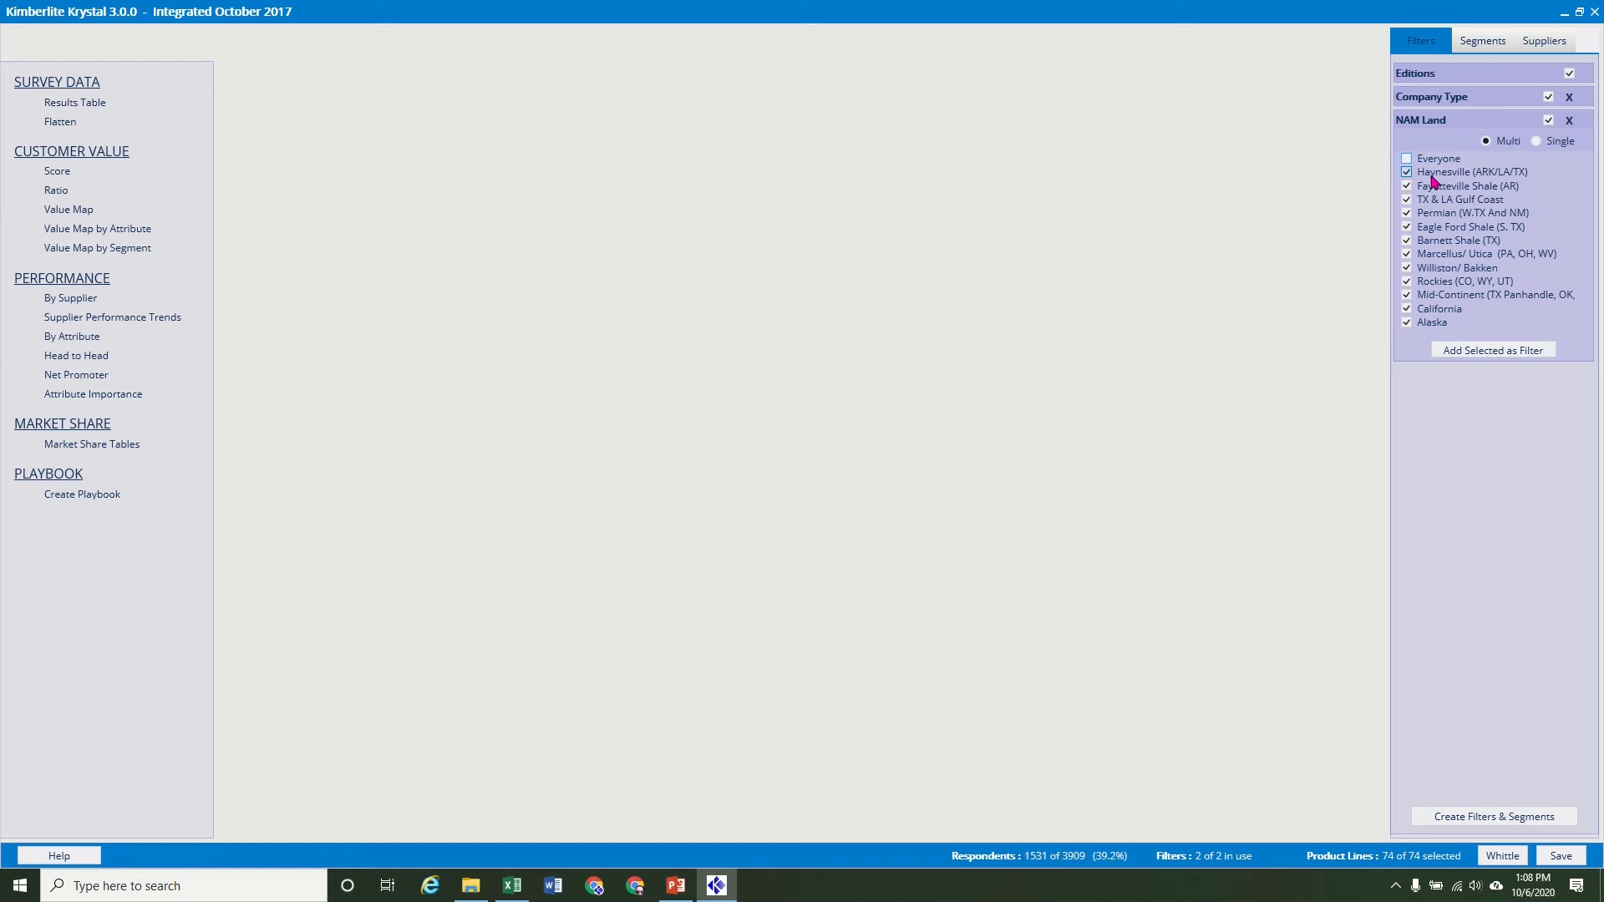
left_click(1433, 328)
left_click(1437, 297)
left_click(1430, 269)
left_click(1434, 241)
Switch the NAM Land filter to single selection and cycle through the regions from Fayetteville Shale to Marcellus/Utica, leaving Marcellus/Utica selected
left_click(1540, 142)
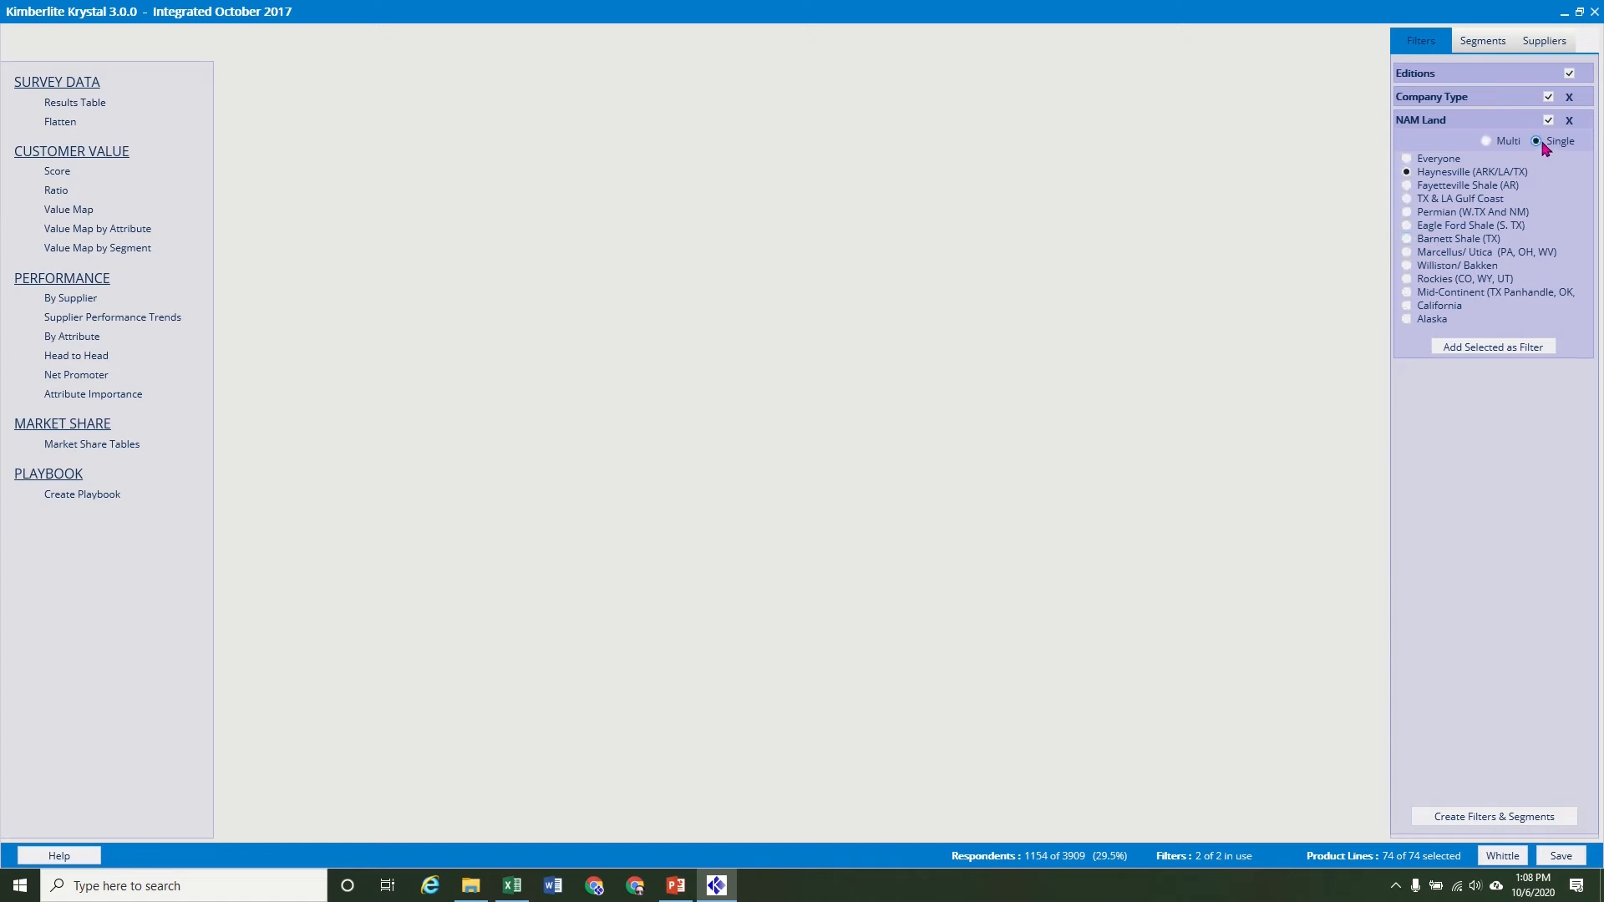
left_click(1425, 187)
left_click(1428, 200)
left_click(1428, 214)
left_click(1429, 227)
left_click(1429, 241)
left_click(1429, 254)
Browse the Product Line, Category, Company Type and Geographic Regions market segment groups, and select NAM Land as the market segment
left_click(1483, 43)
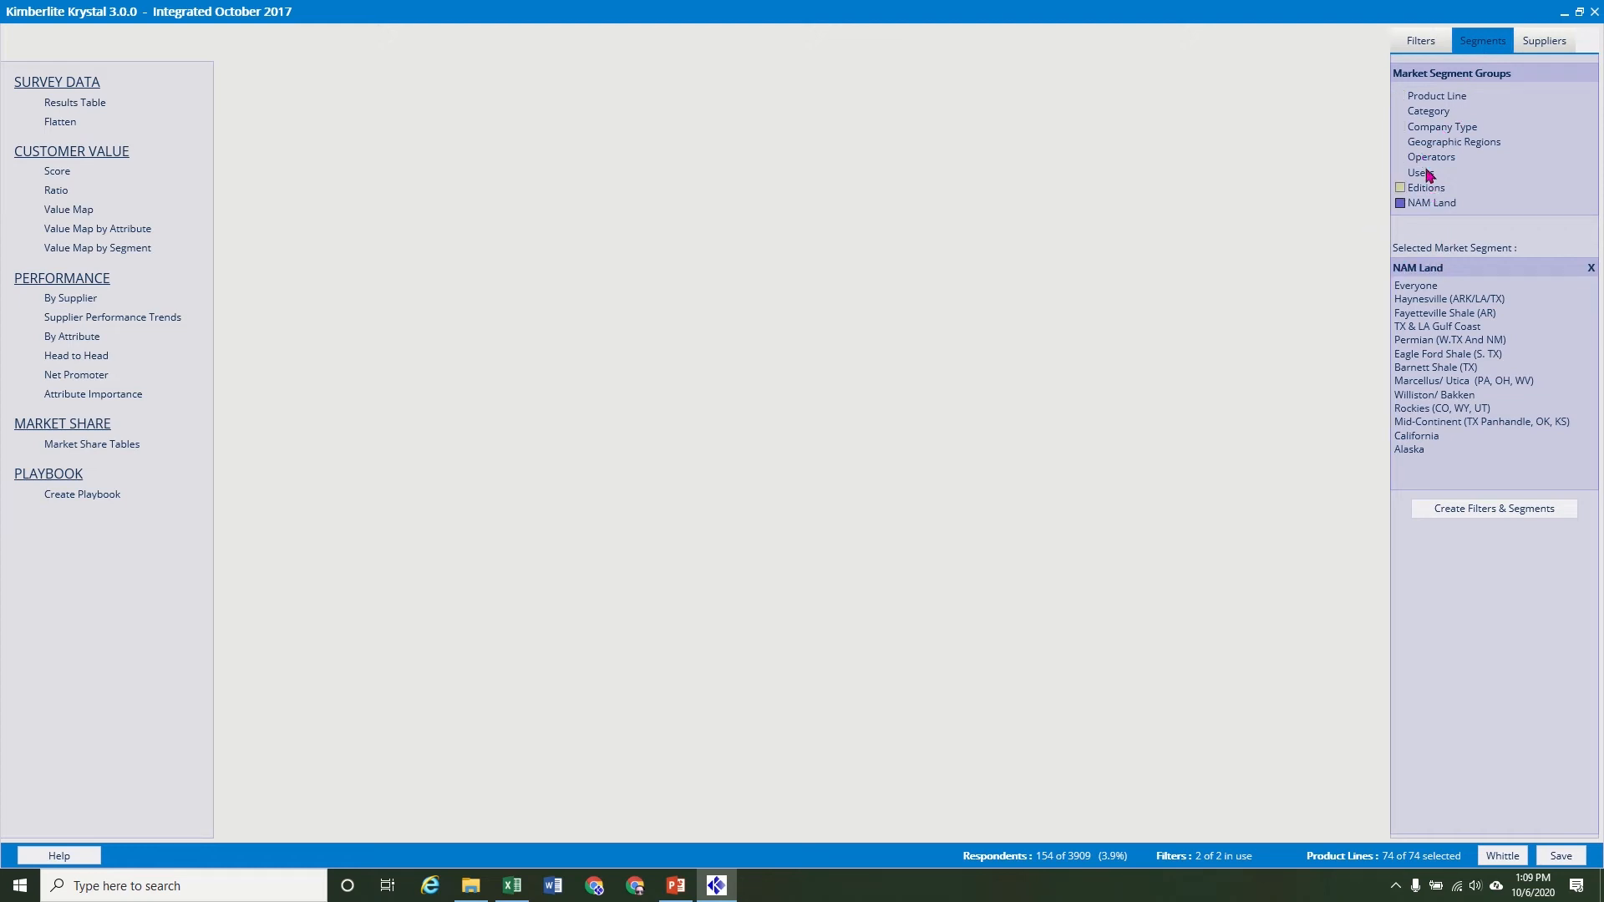
left_click(1423, 97)
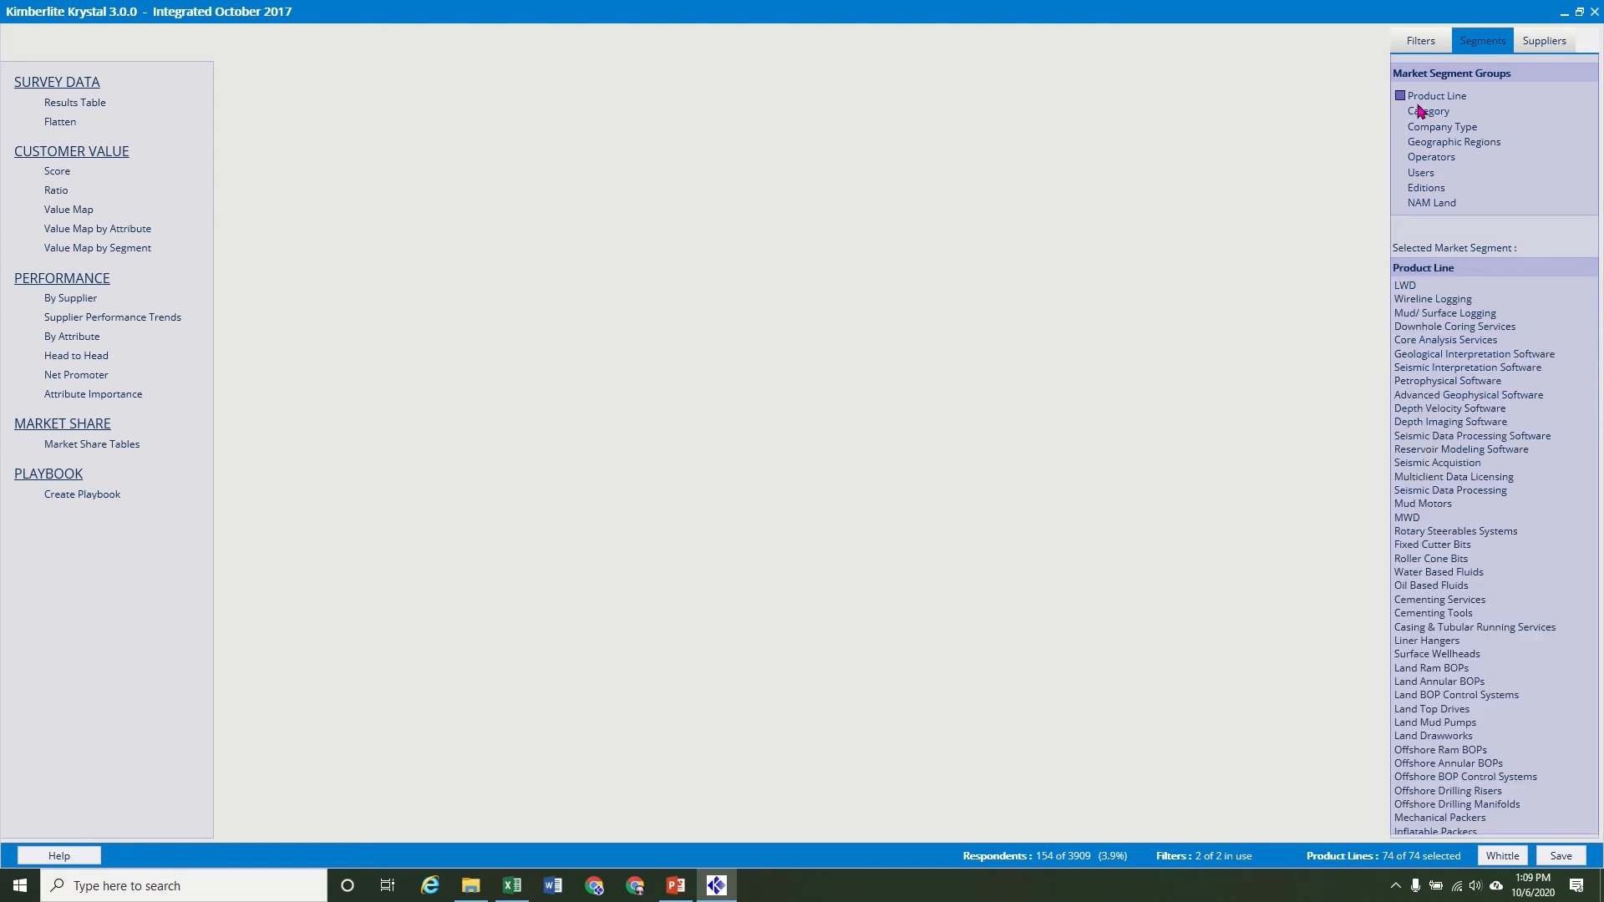
left_click(1422, 113)
left_click(1426, 130)
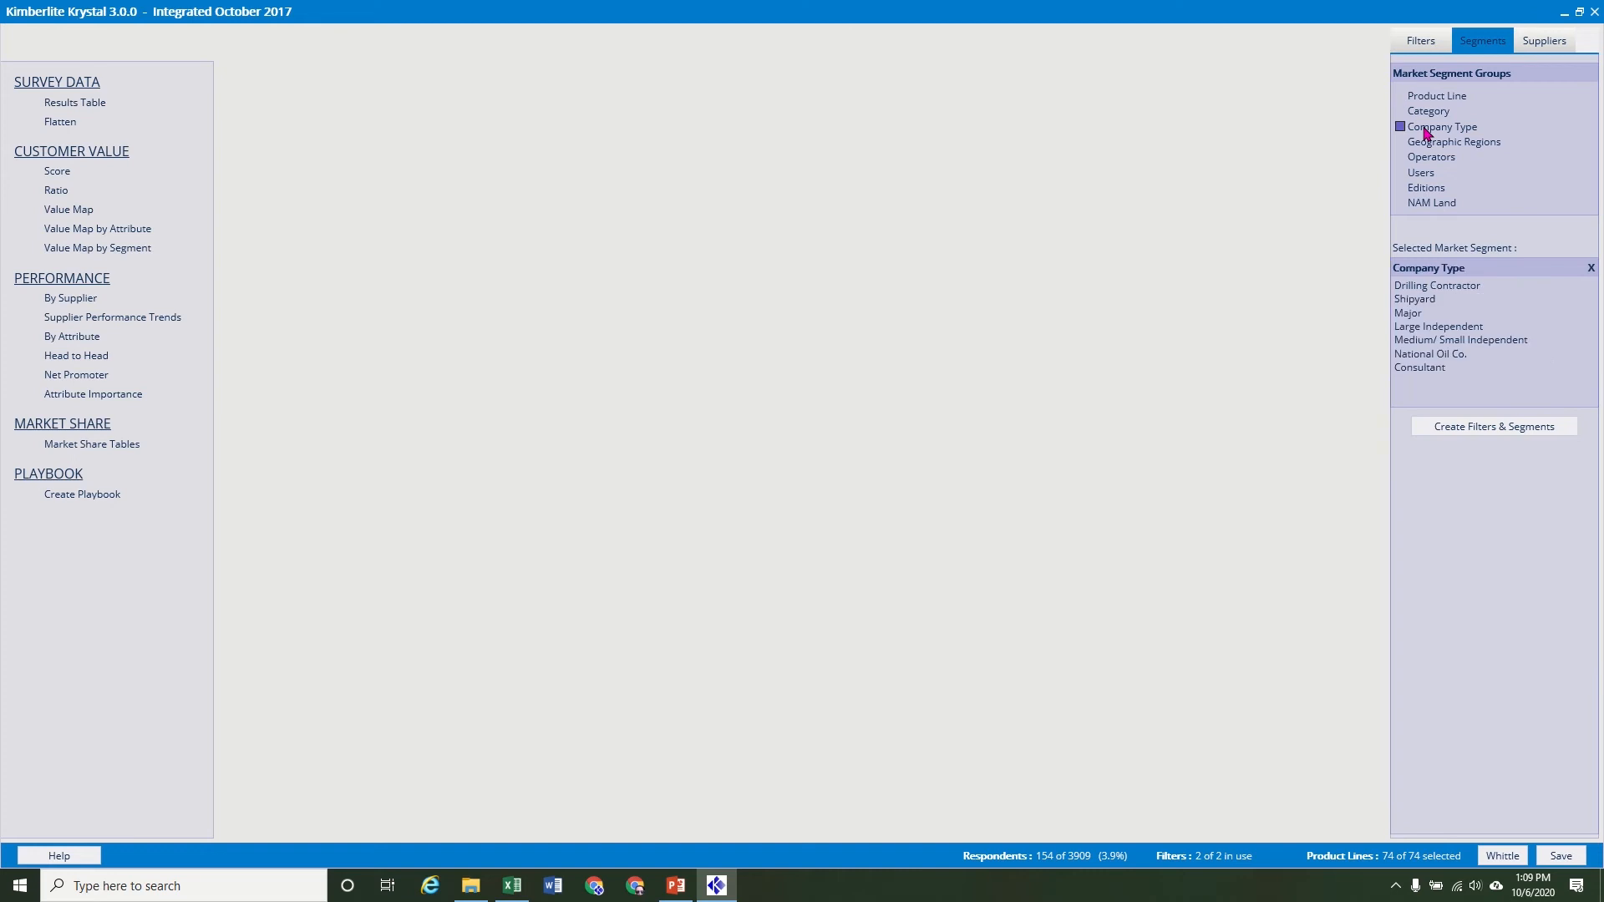
left_click(1426, 144)
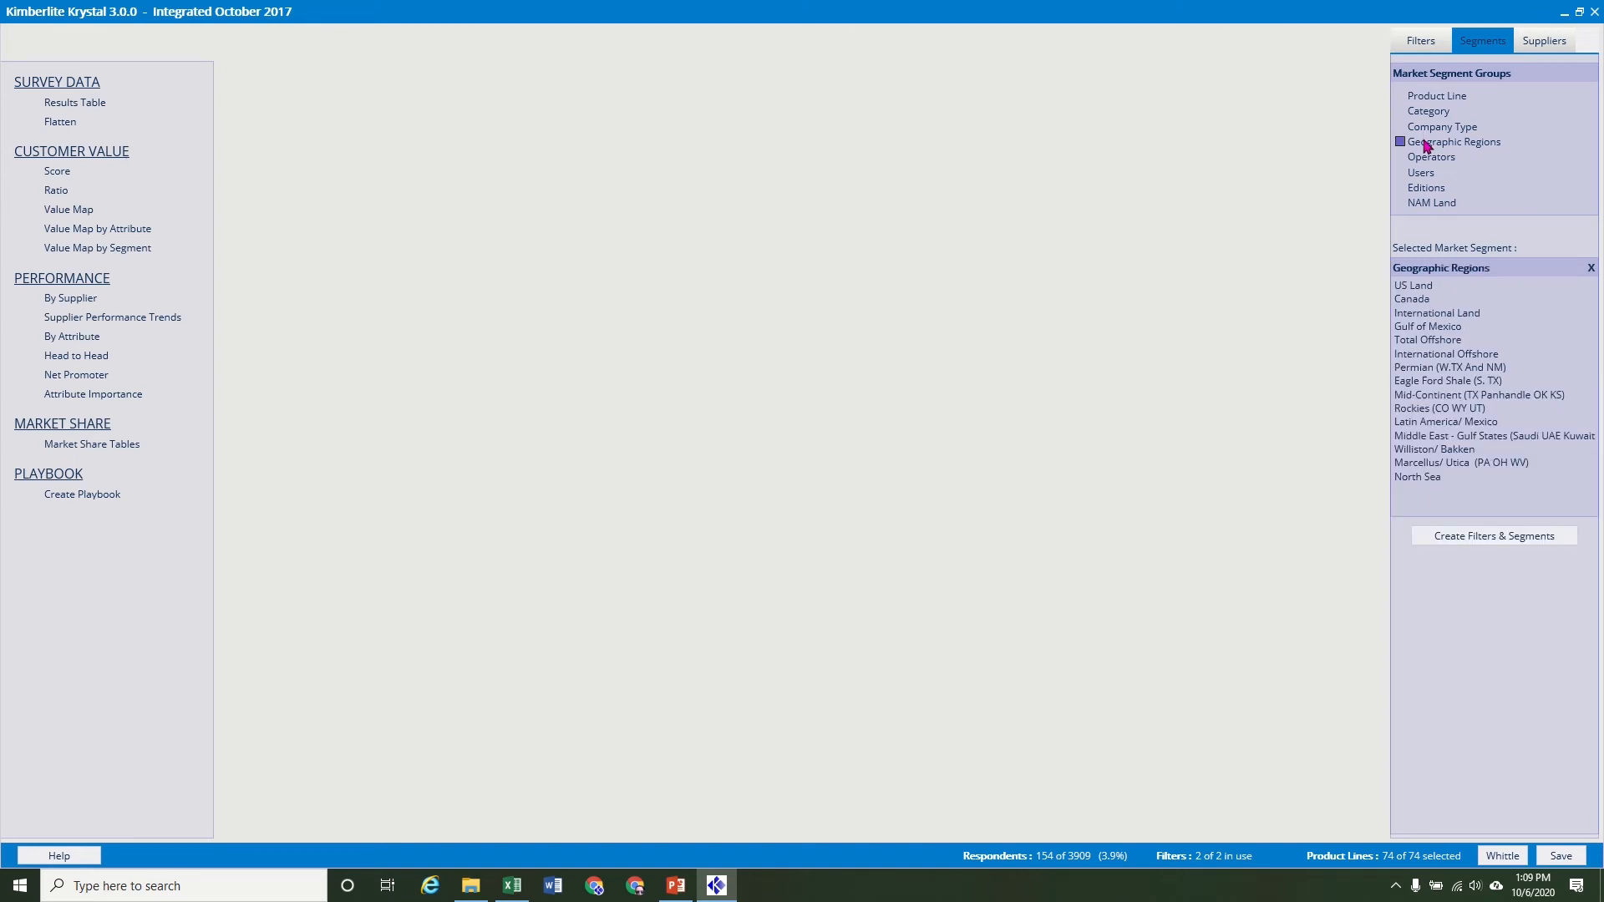
left_click(1428, 204)
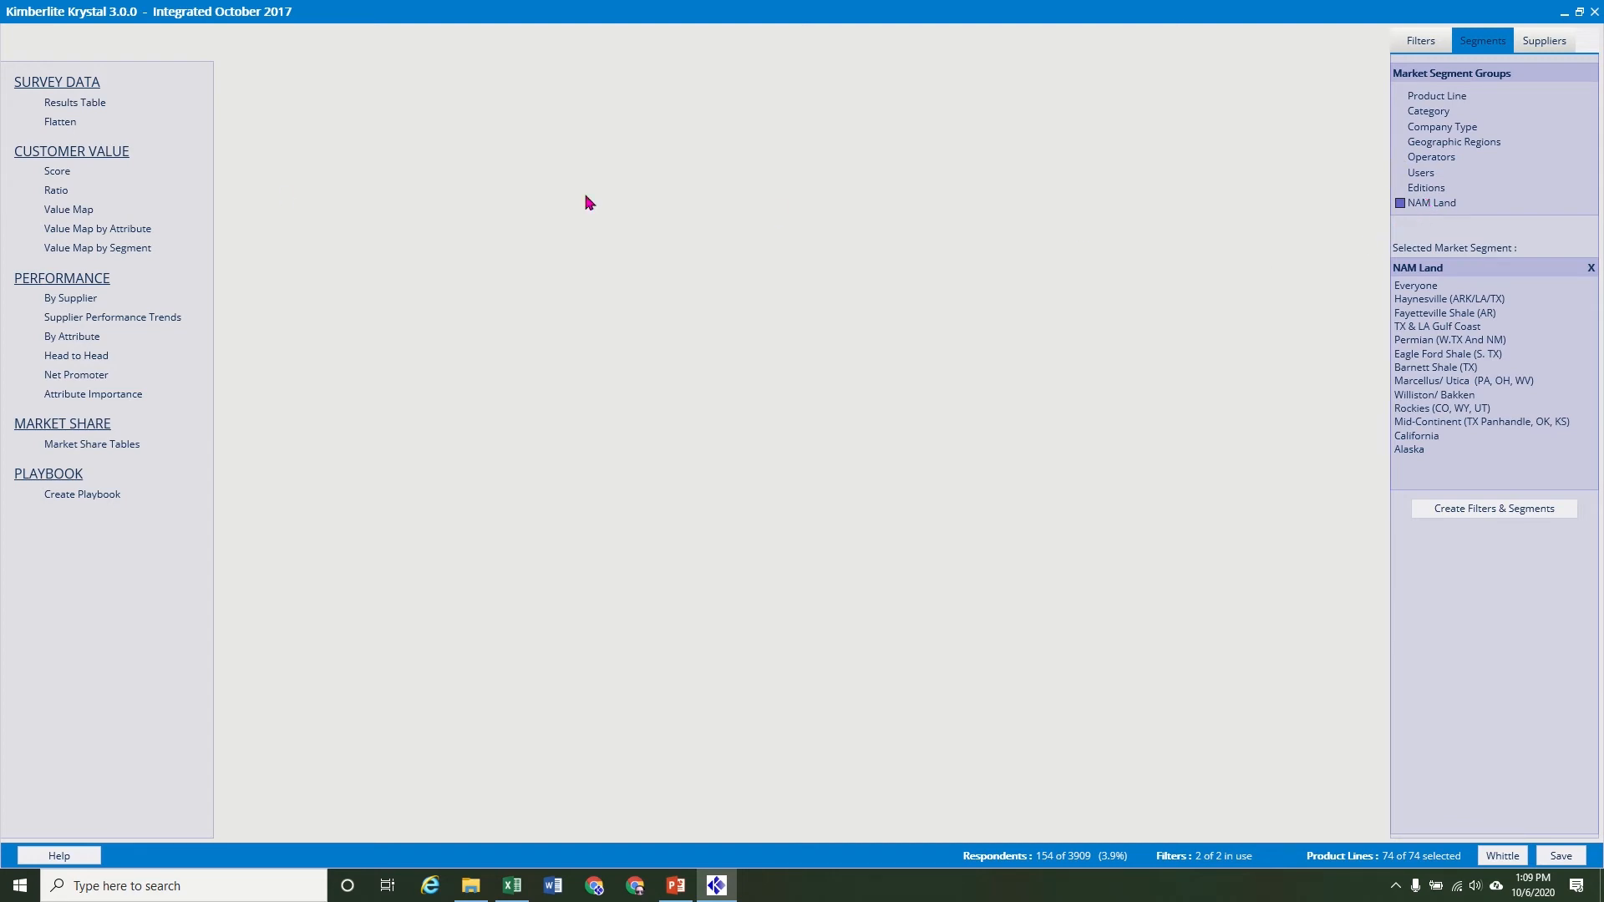
Open the customer Value Map and examine the NAM Land segment breakdown for Schlumberger and for Baker Hughes
left_click(89, 215)
left_click(88, 214)
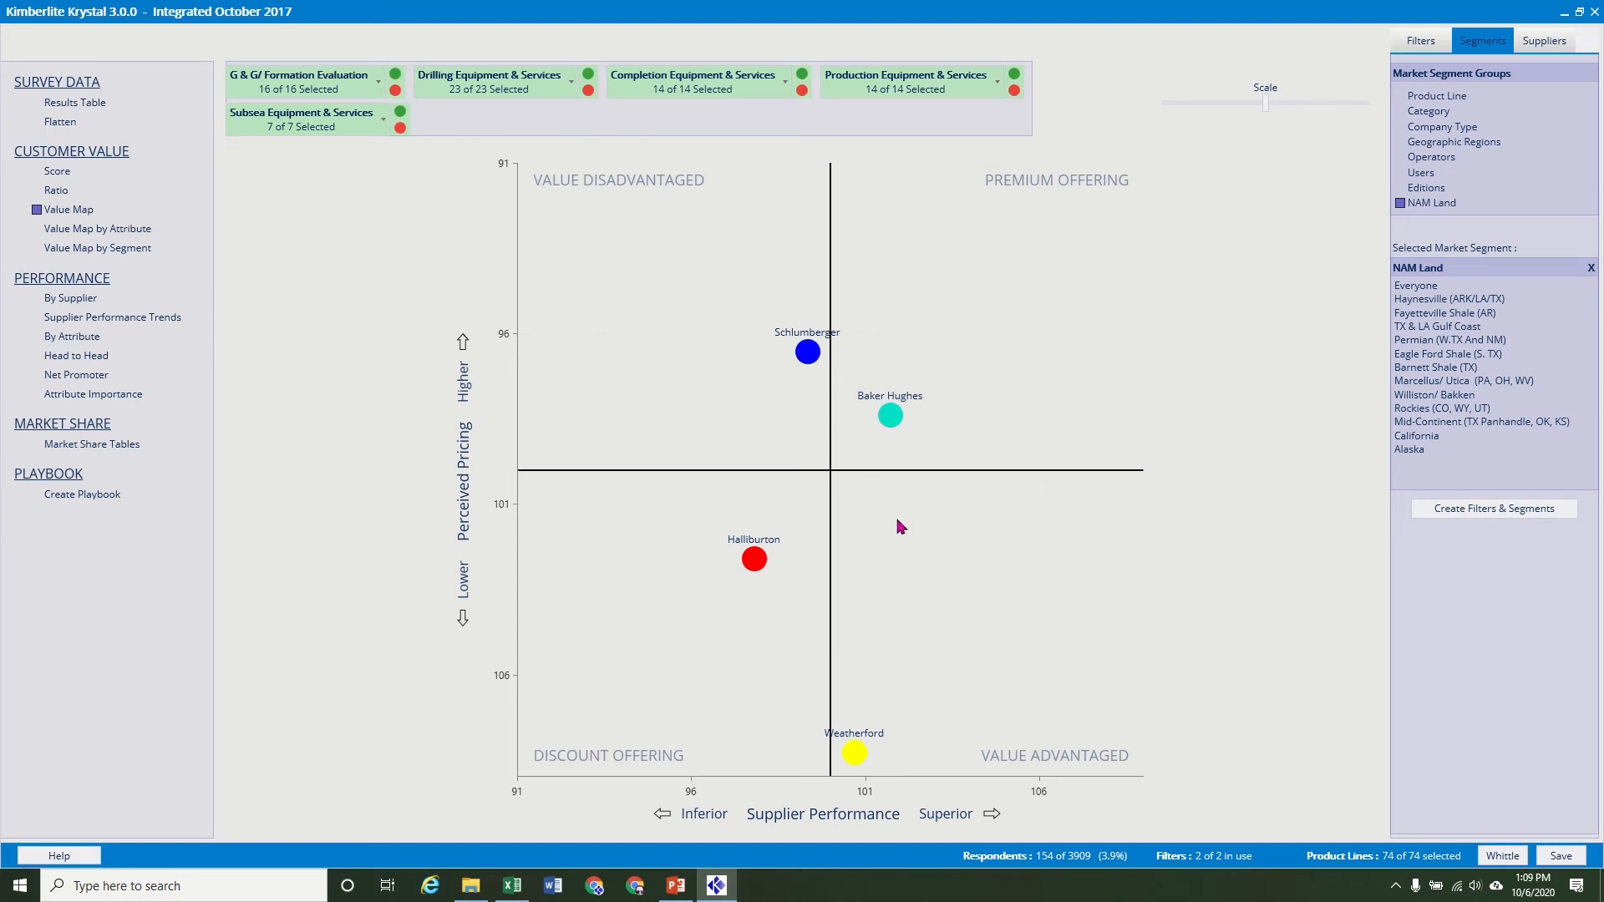
left_click(806, 361)
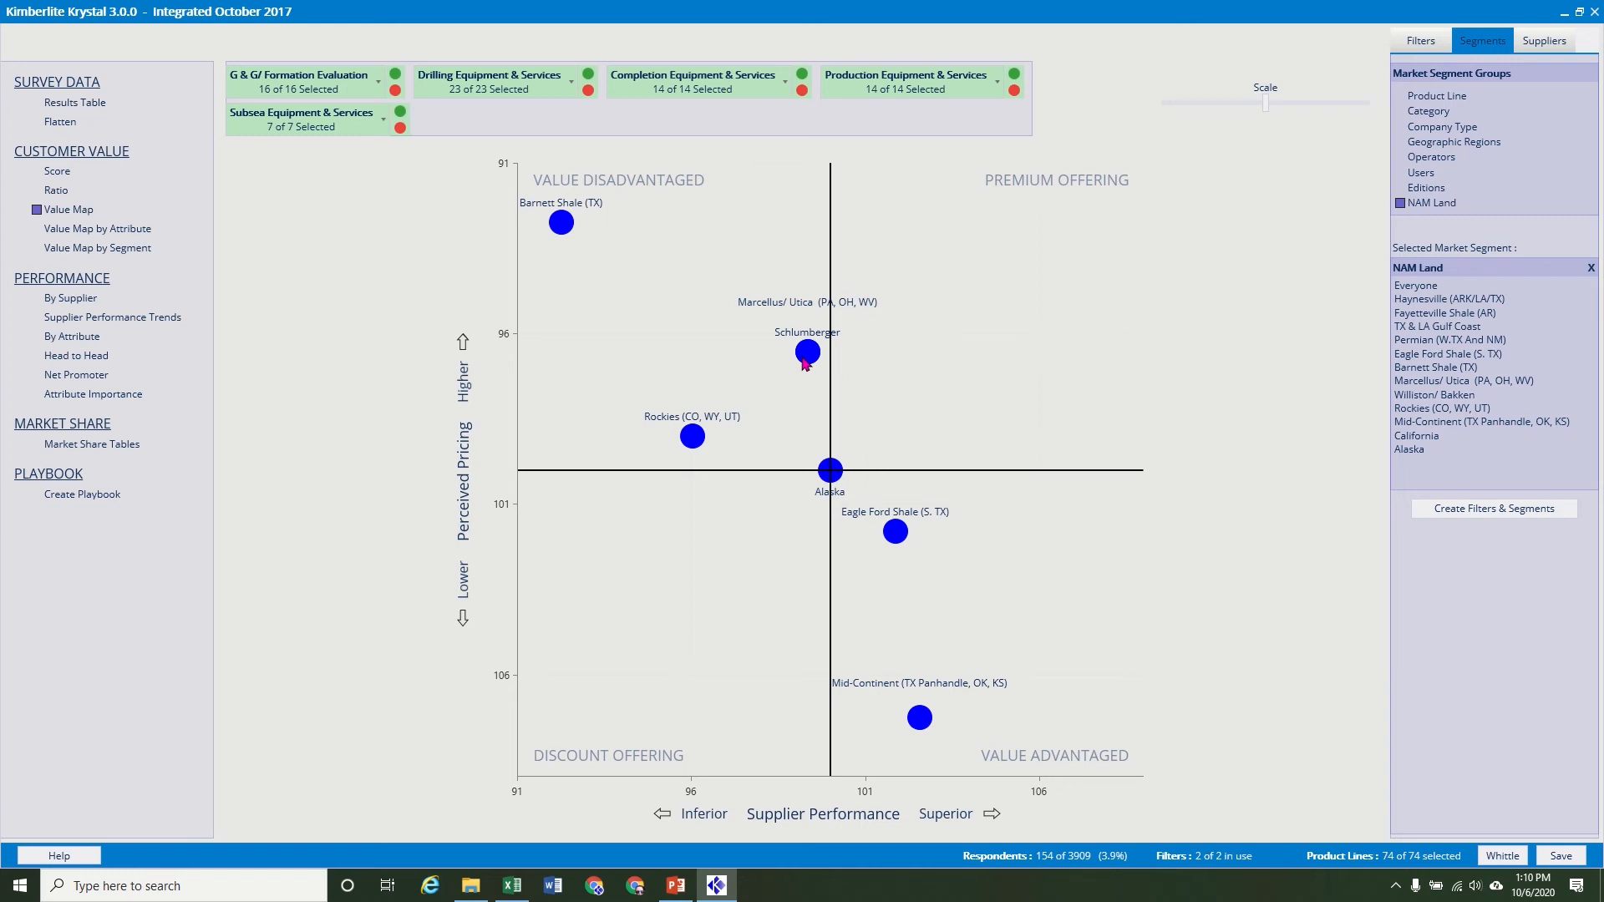
left_click(806, 359)
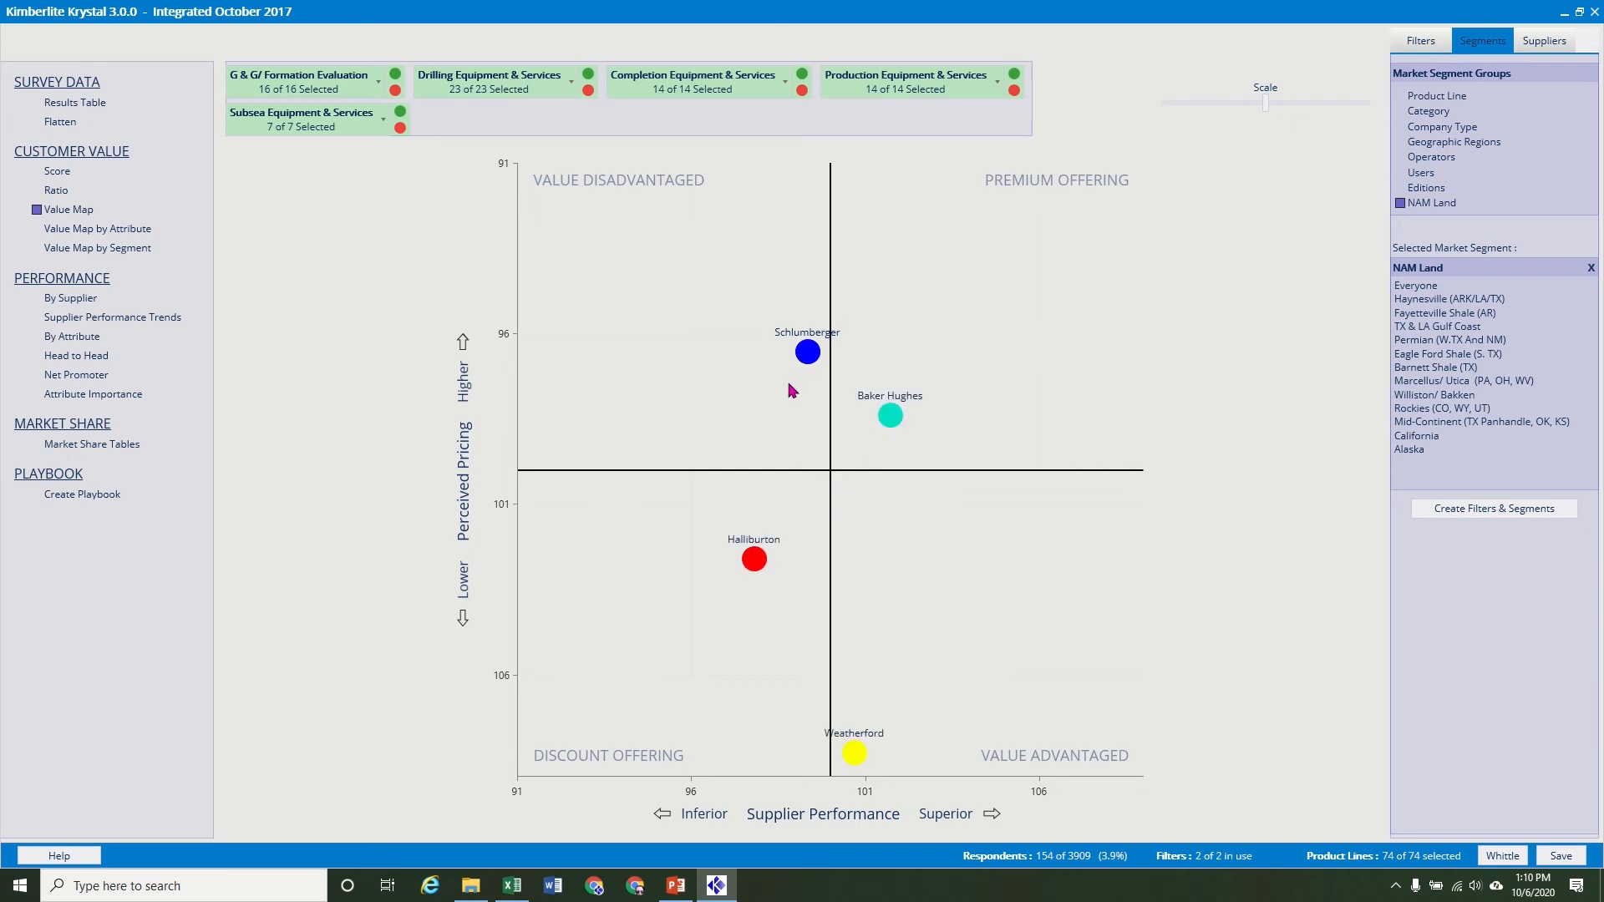
left_click(890, 420)
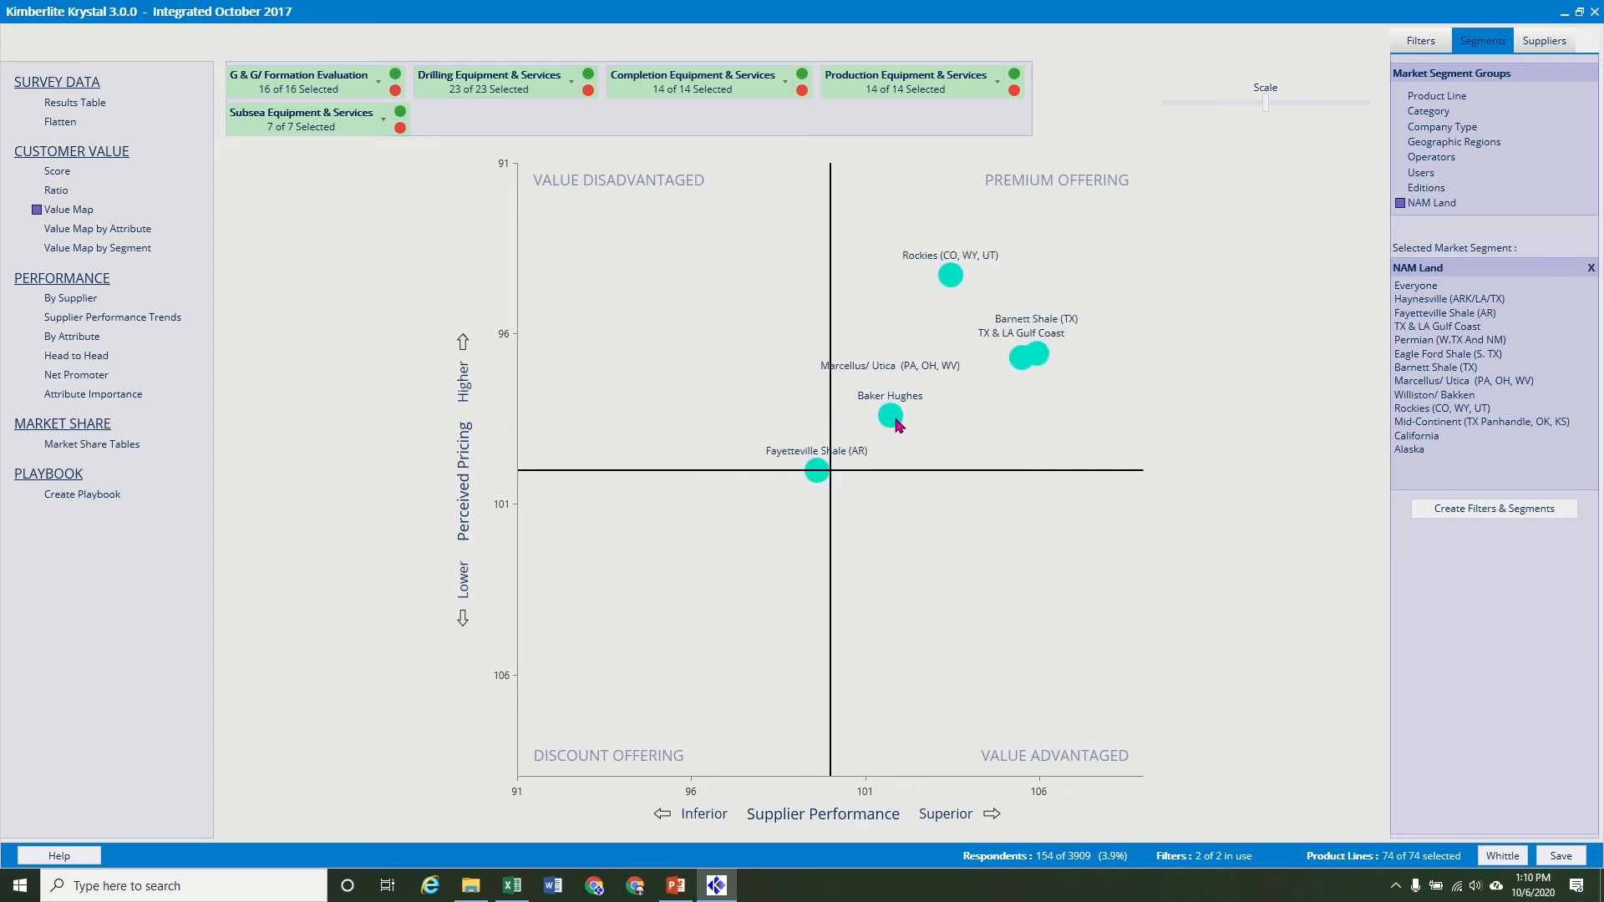
Leave the Baker Hughes breakdown and examine the NAM Land segment breakdowns for Halliburton and Weatherford, returning to the all-supplier view
left_click(892, 424)
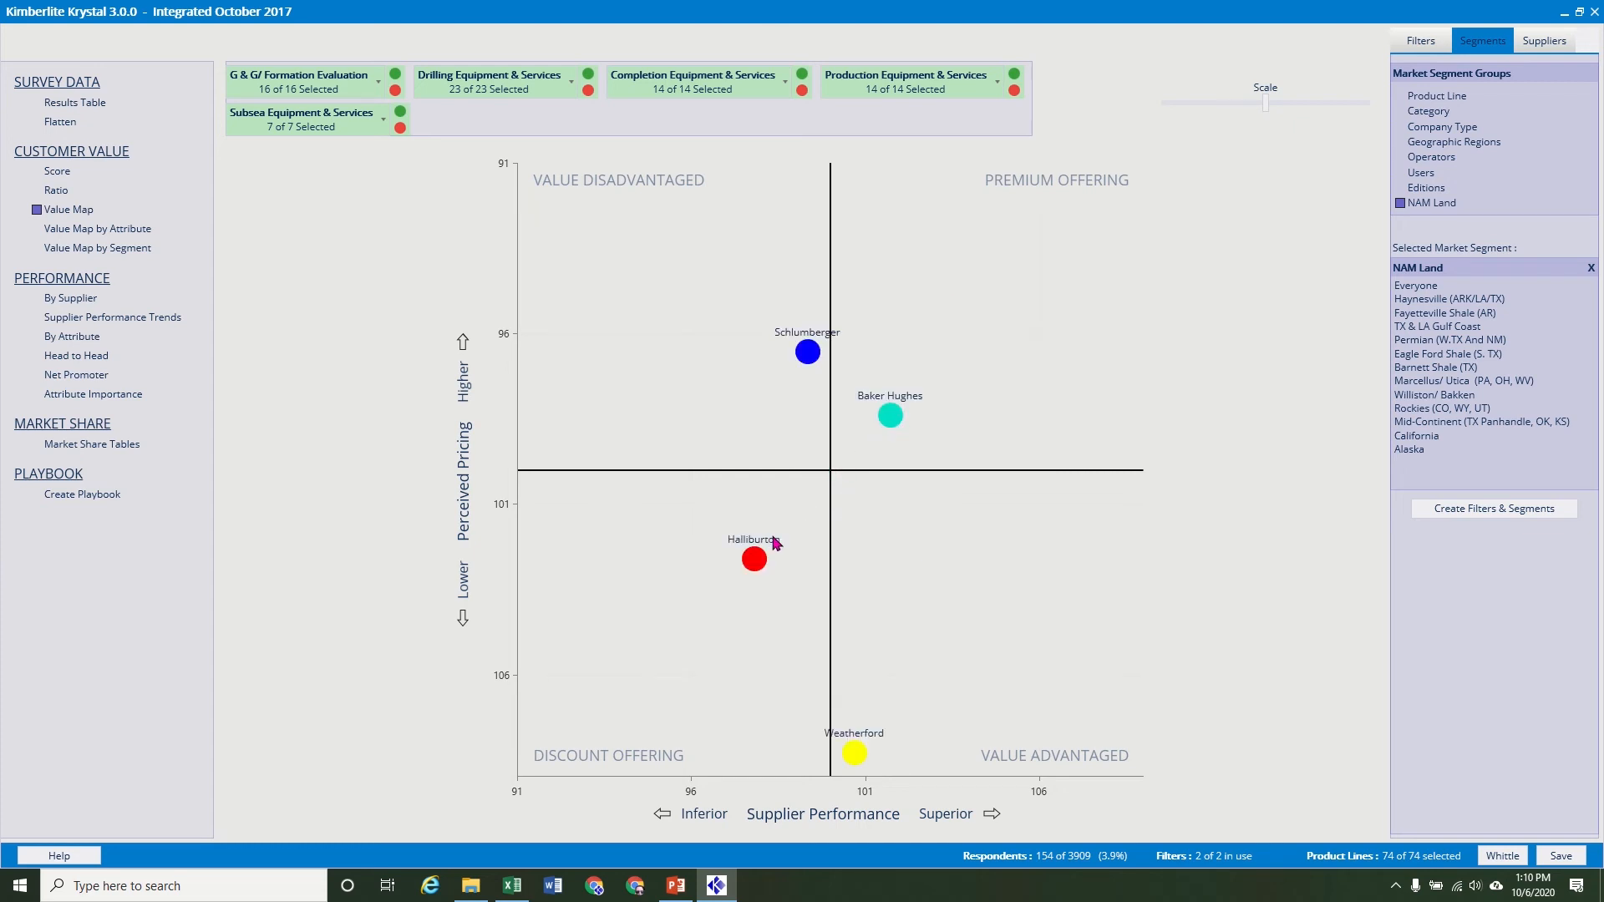
left_click(757, 557)
left_click(774, 578)
left_click(852, 752)
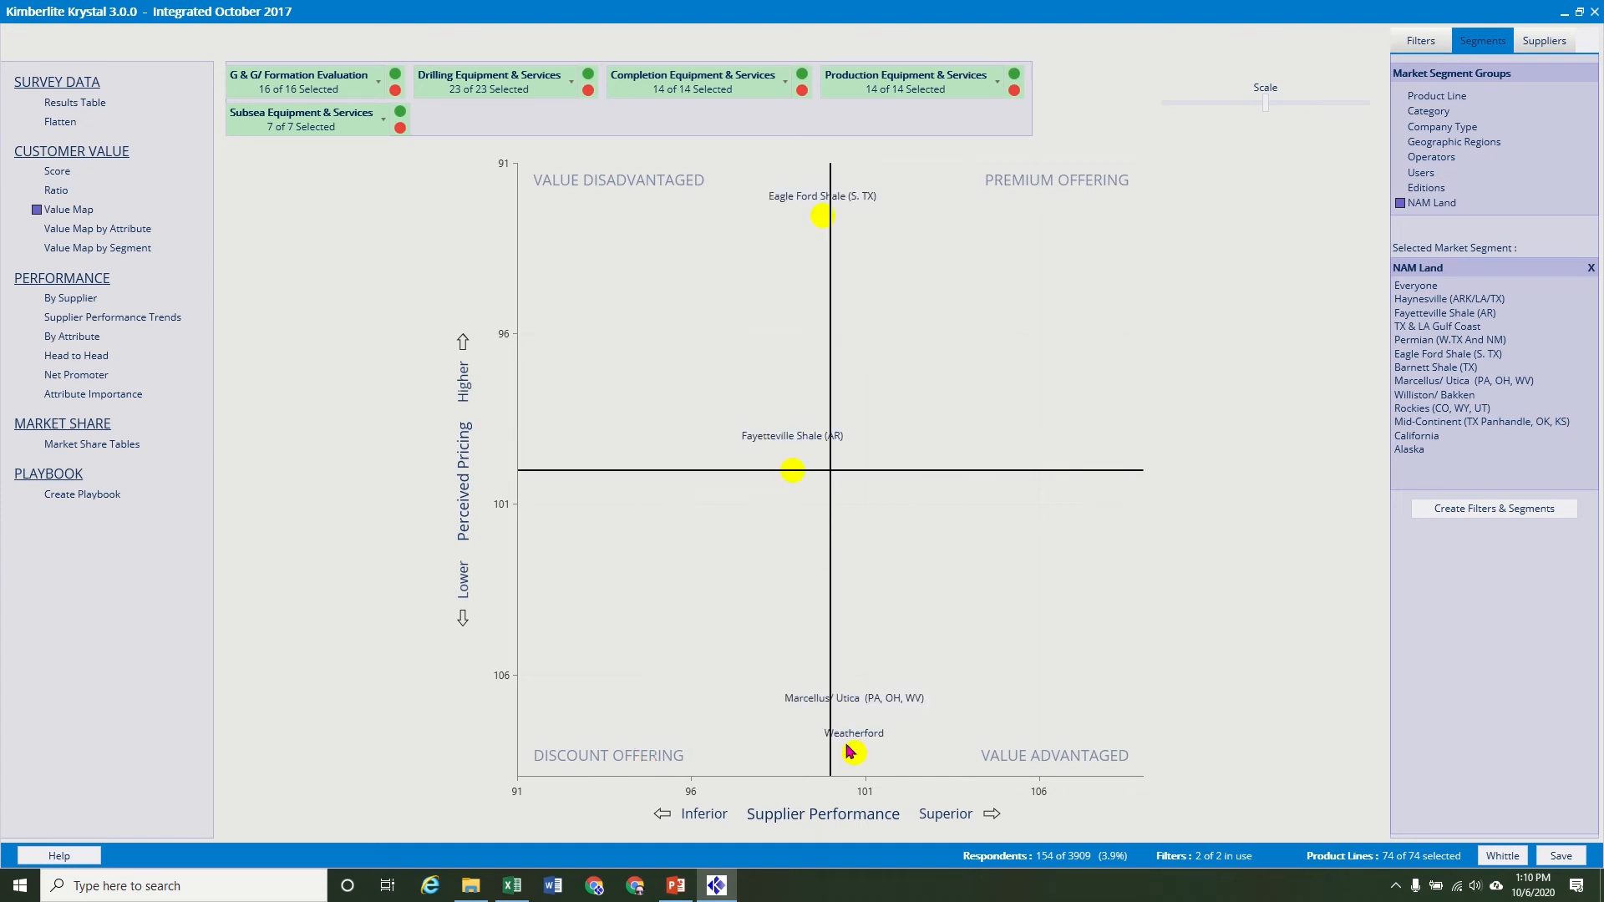
left_click(851, 751)
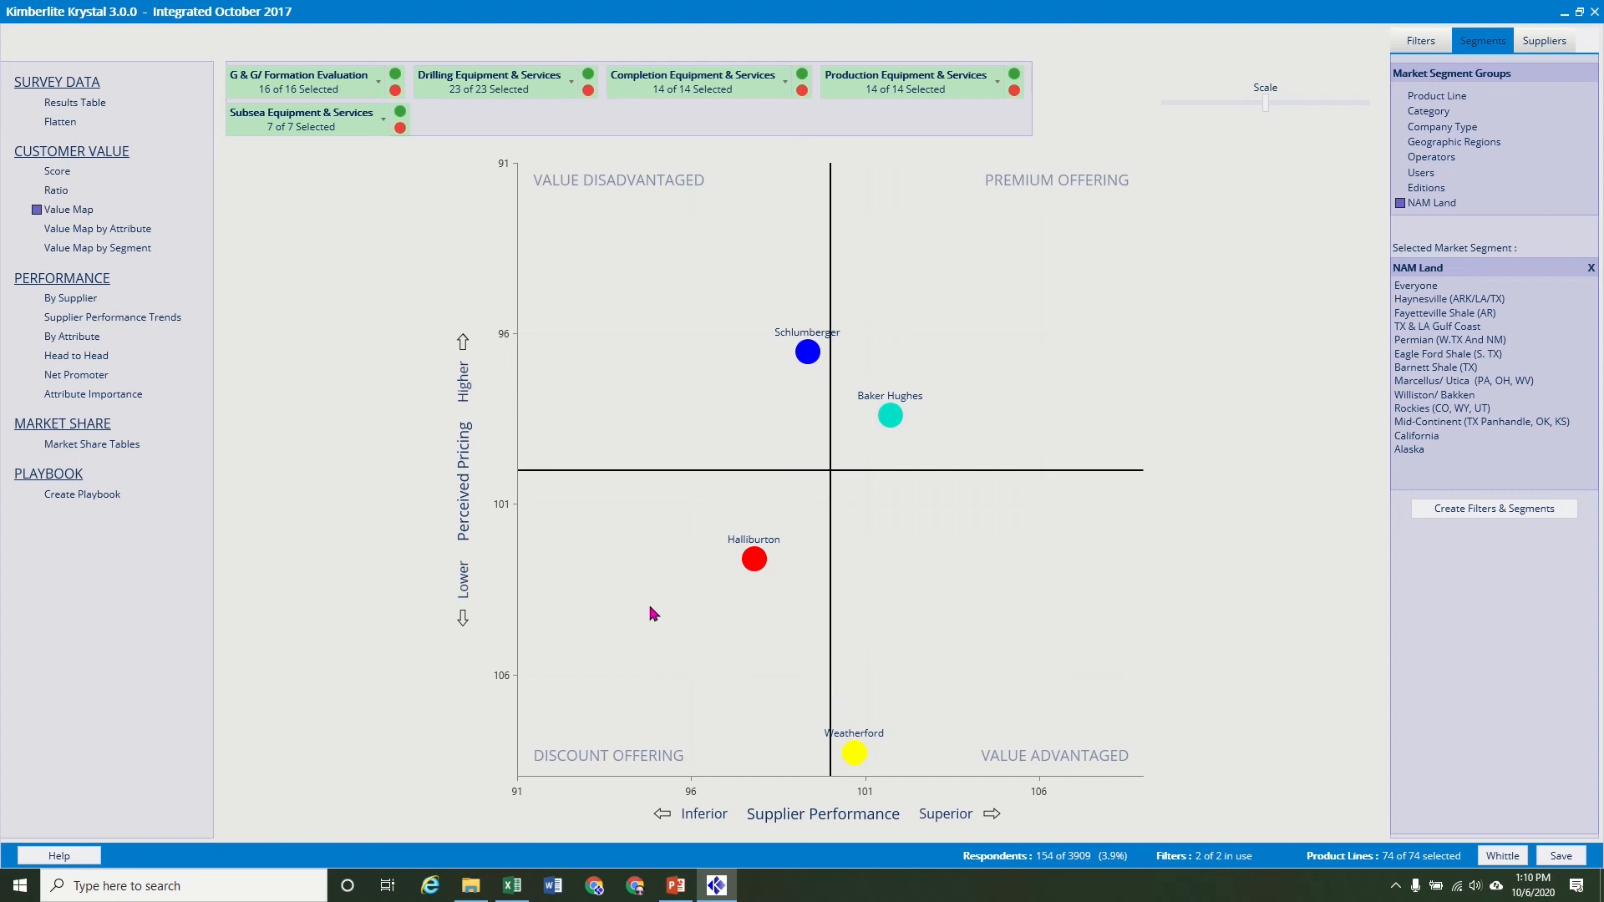
Open the Value Map by Segment and plot Baker Hughes, Halliburton, Schlumberger and Weatherford for the NAM Land regions
left_click(123, 251)
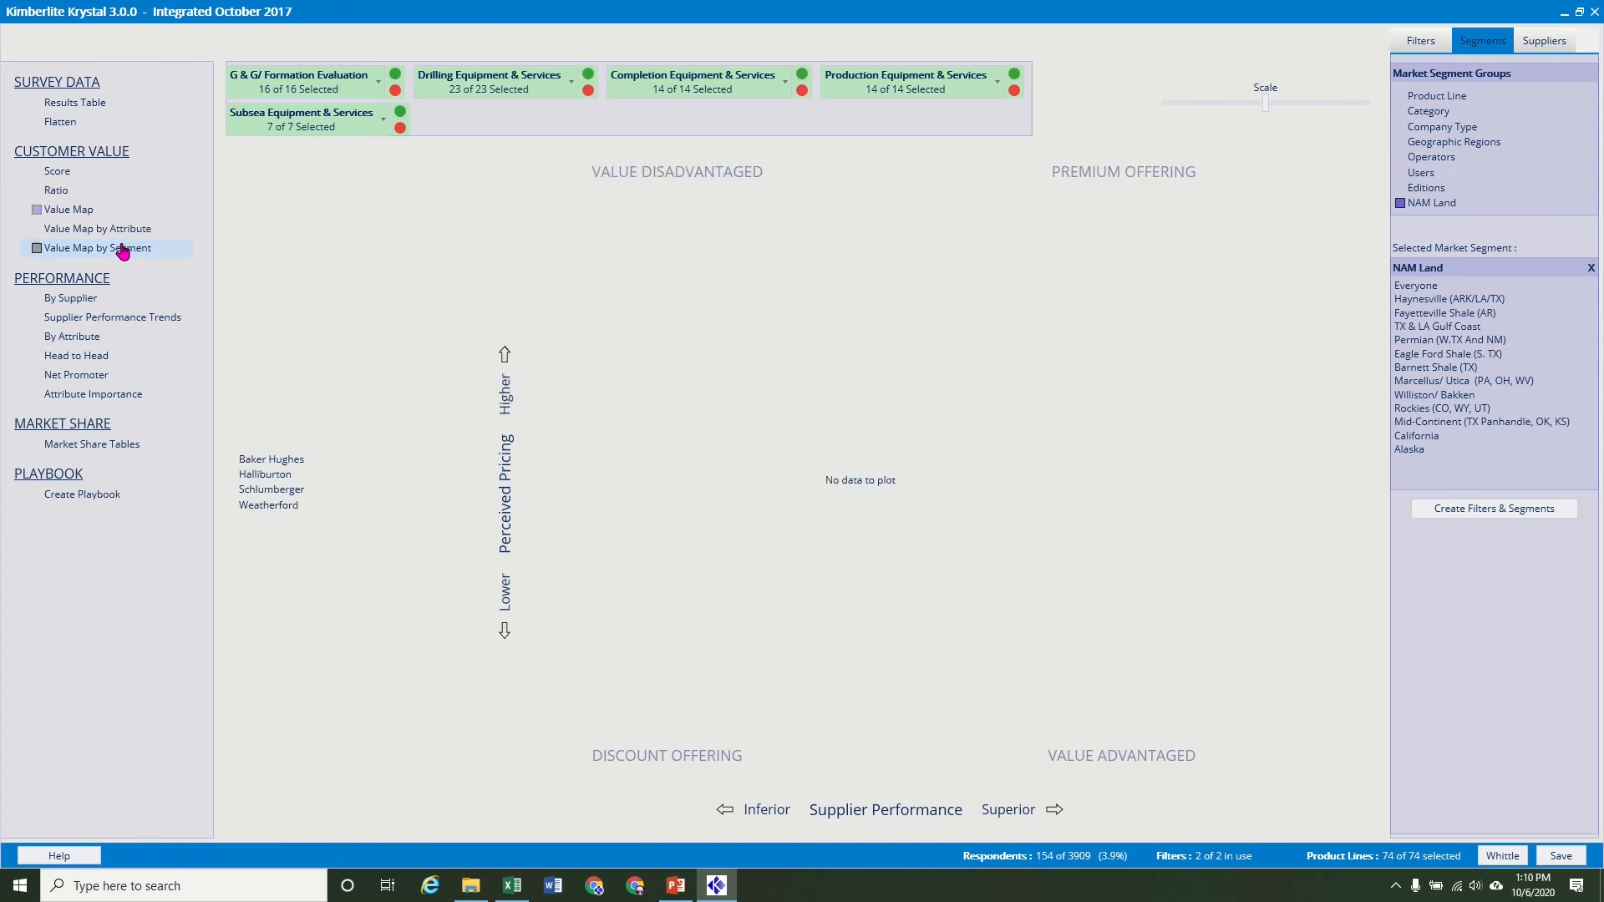
left_click(262, 458)
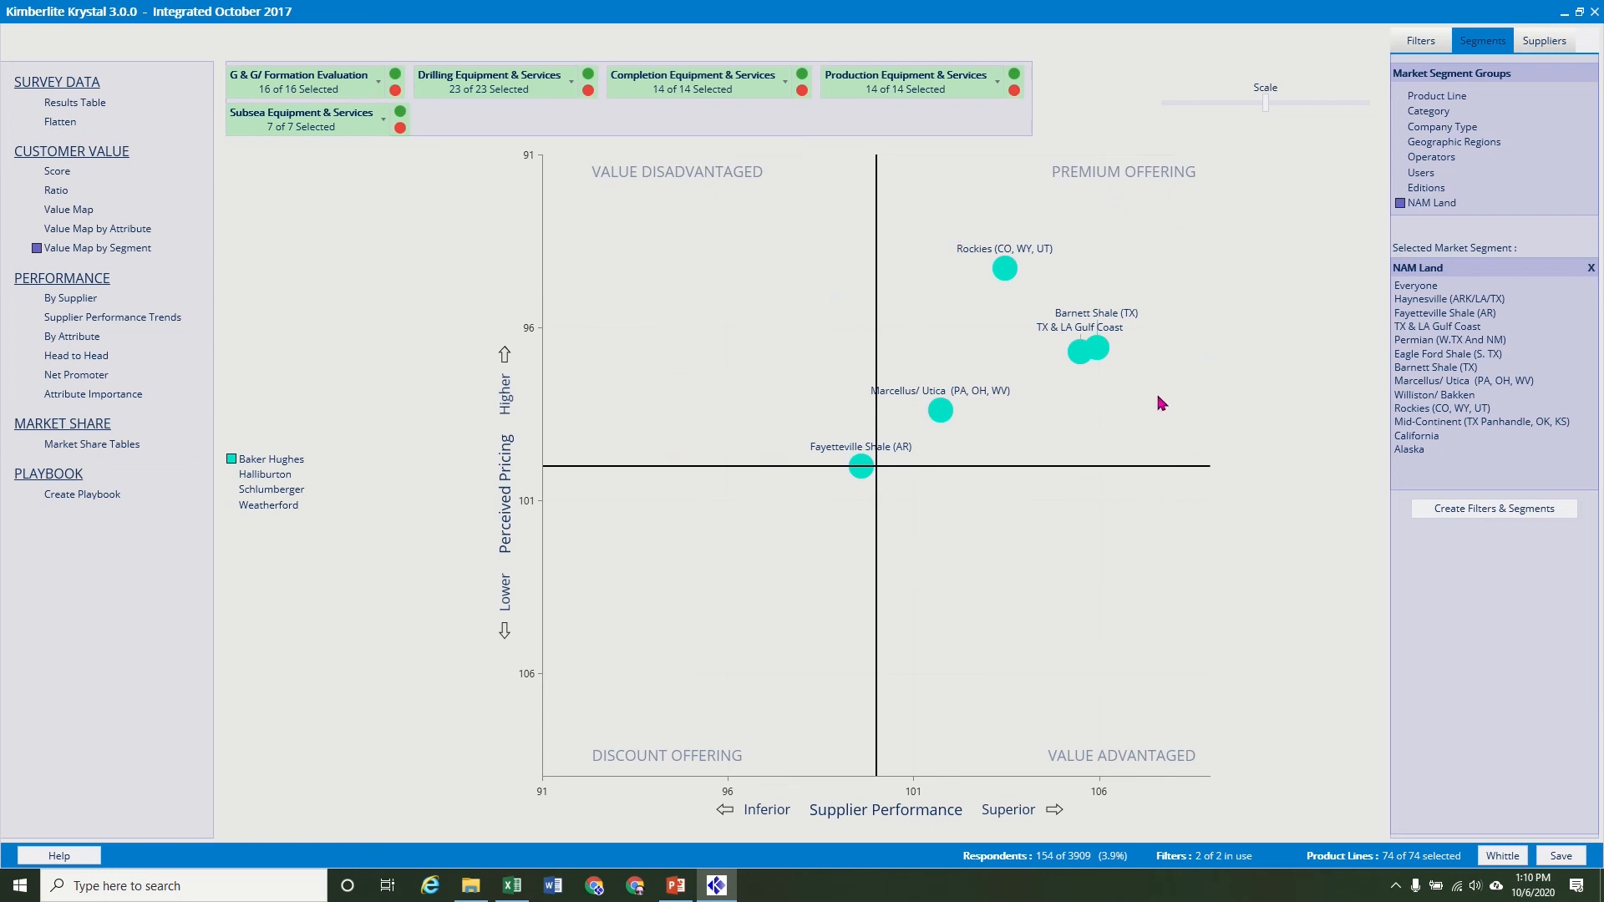
left_click(268, 475)
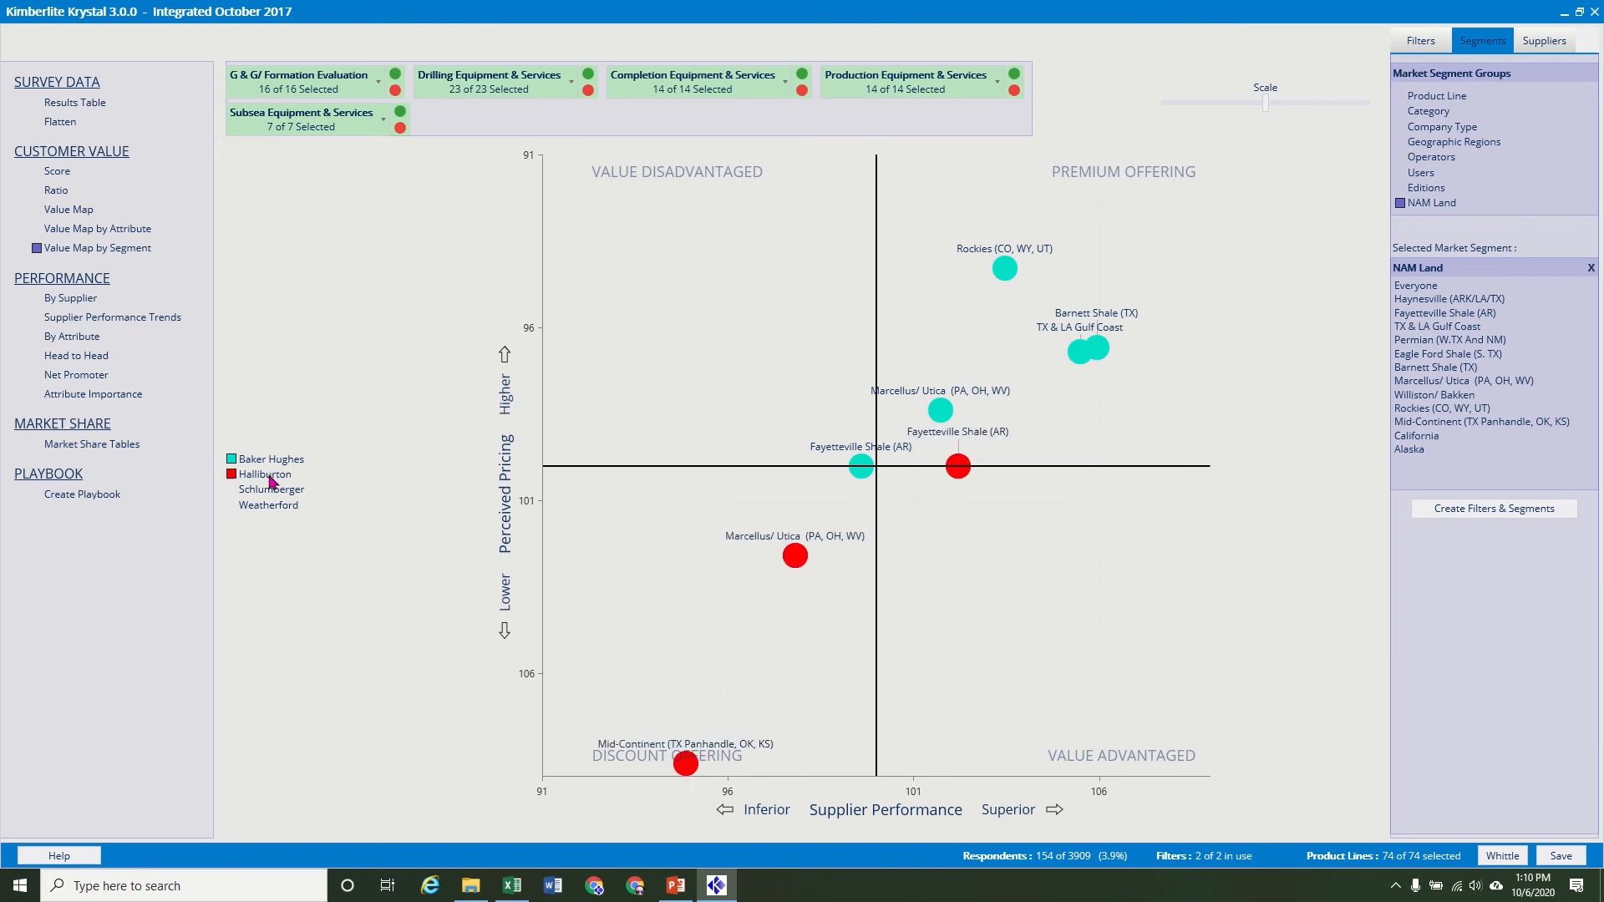
left_click(265, 491)
left_click(266, 506)
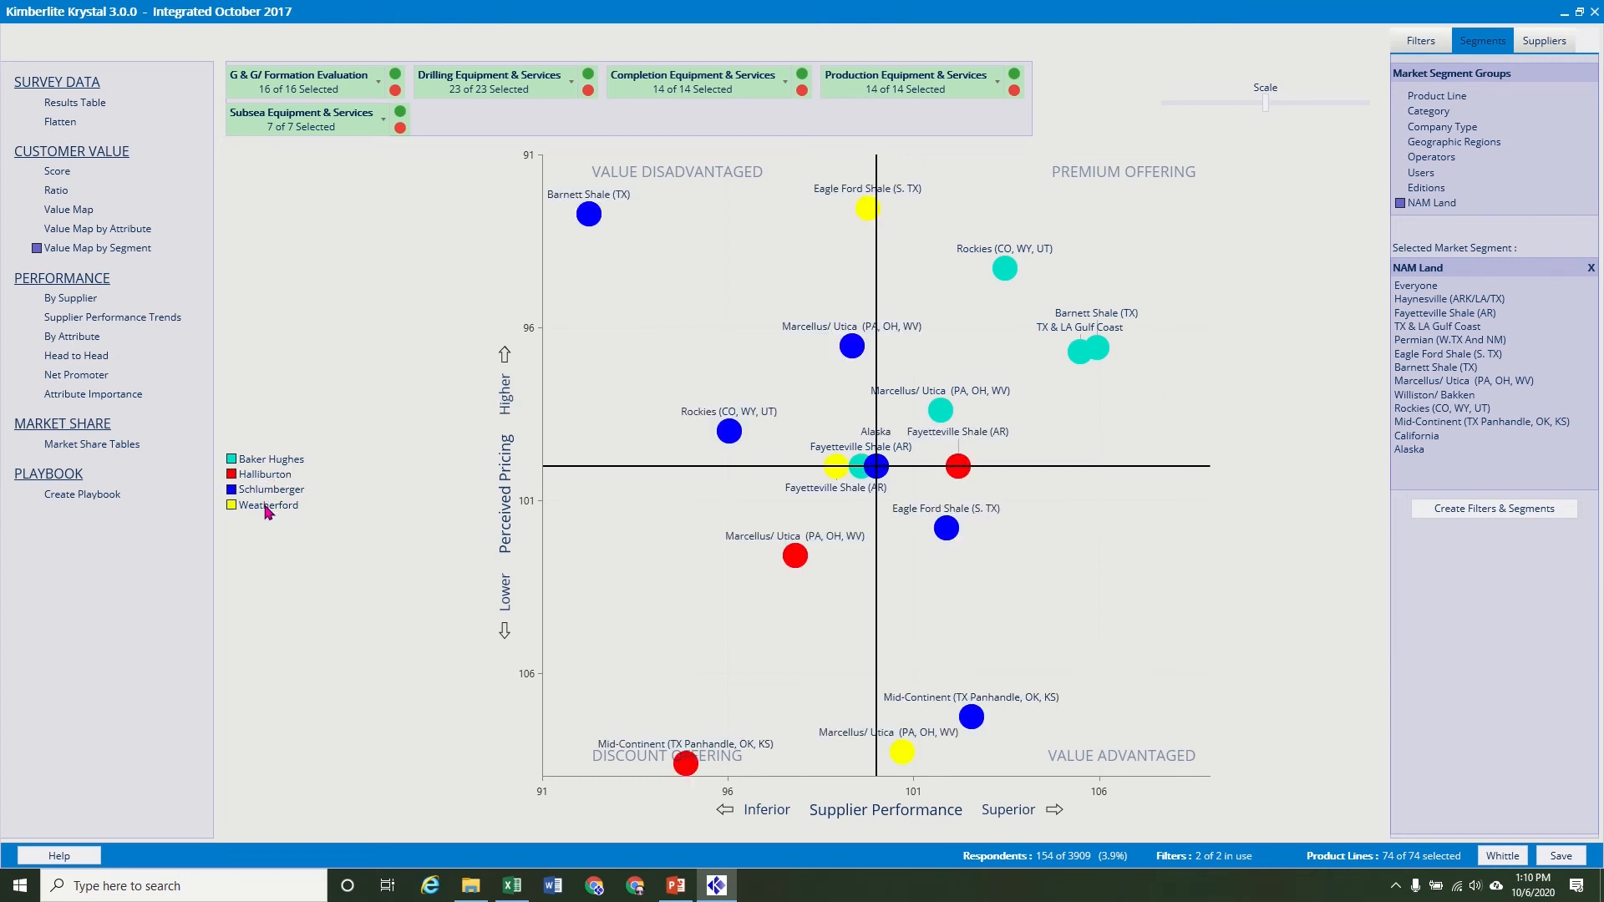
Keep only Baker Hughes plotted and view its segment value map by Company Type, Category and Product Line
left_click(268, 506)
left_click(266, 490)
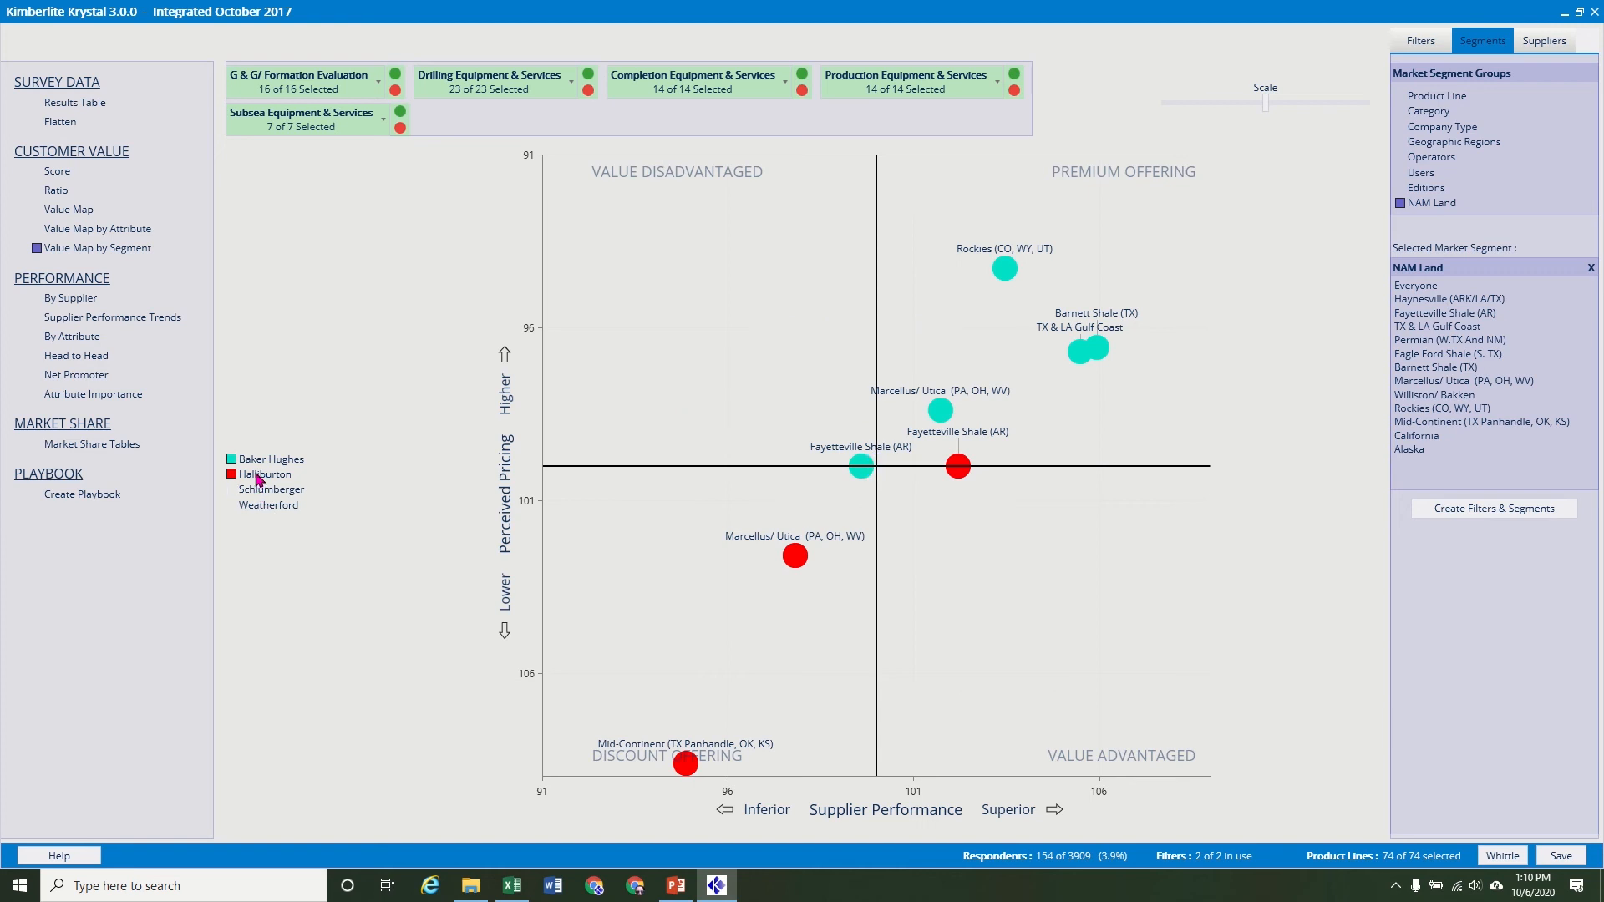
left_click(265, 475)
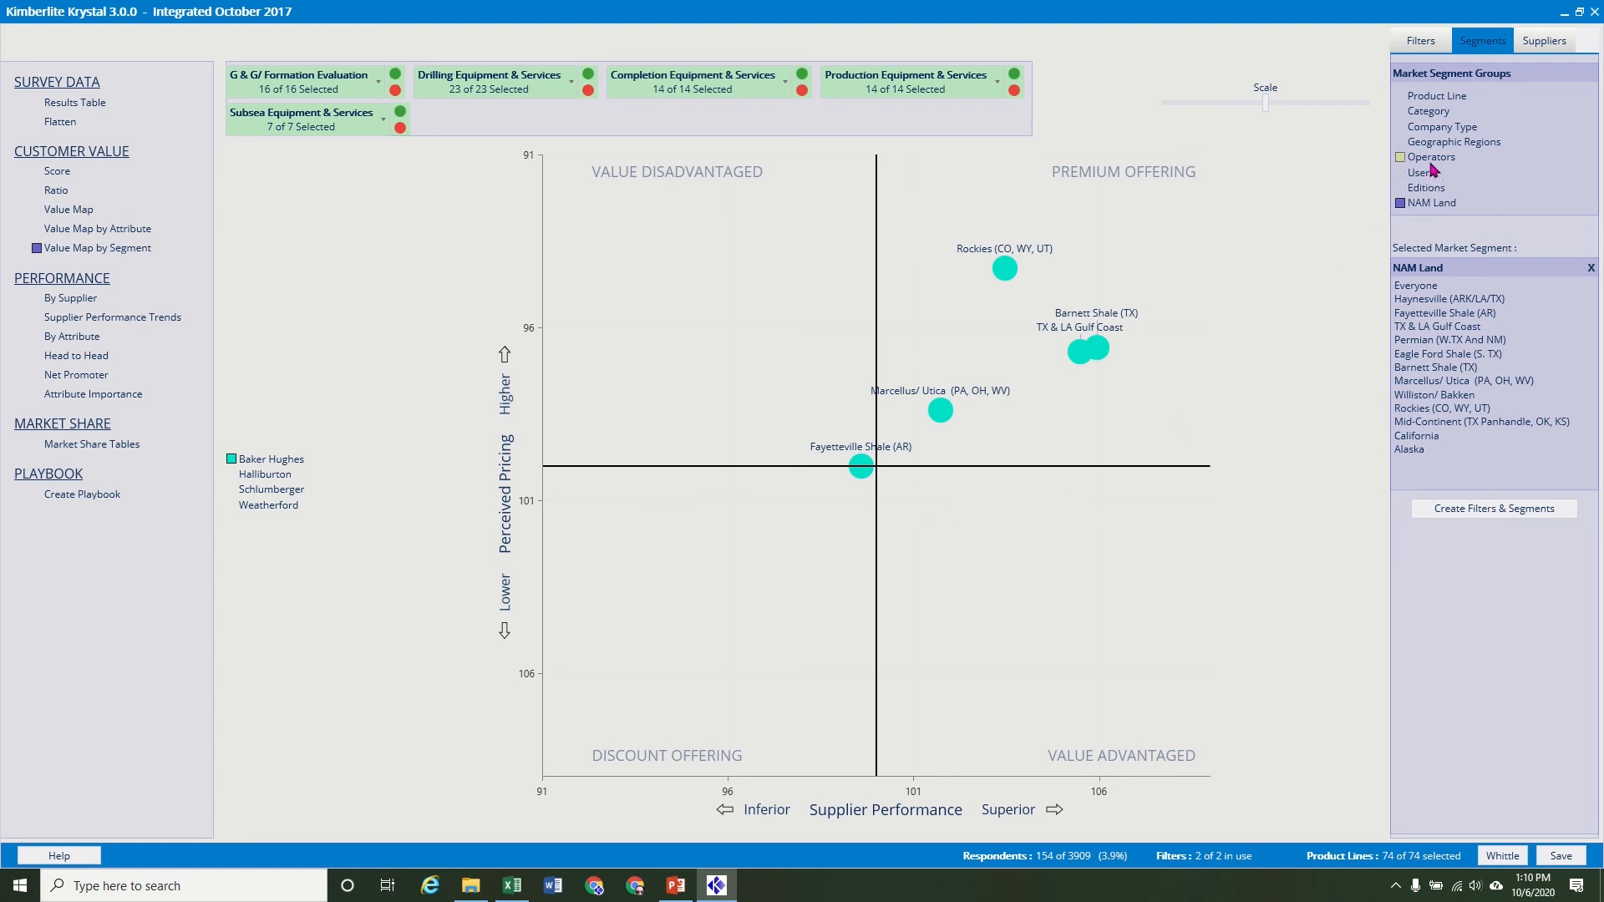
left_click(1436, 133)
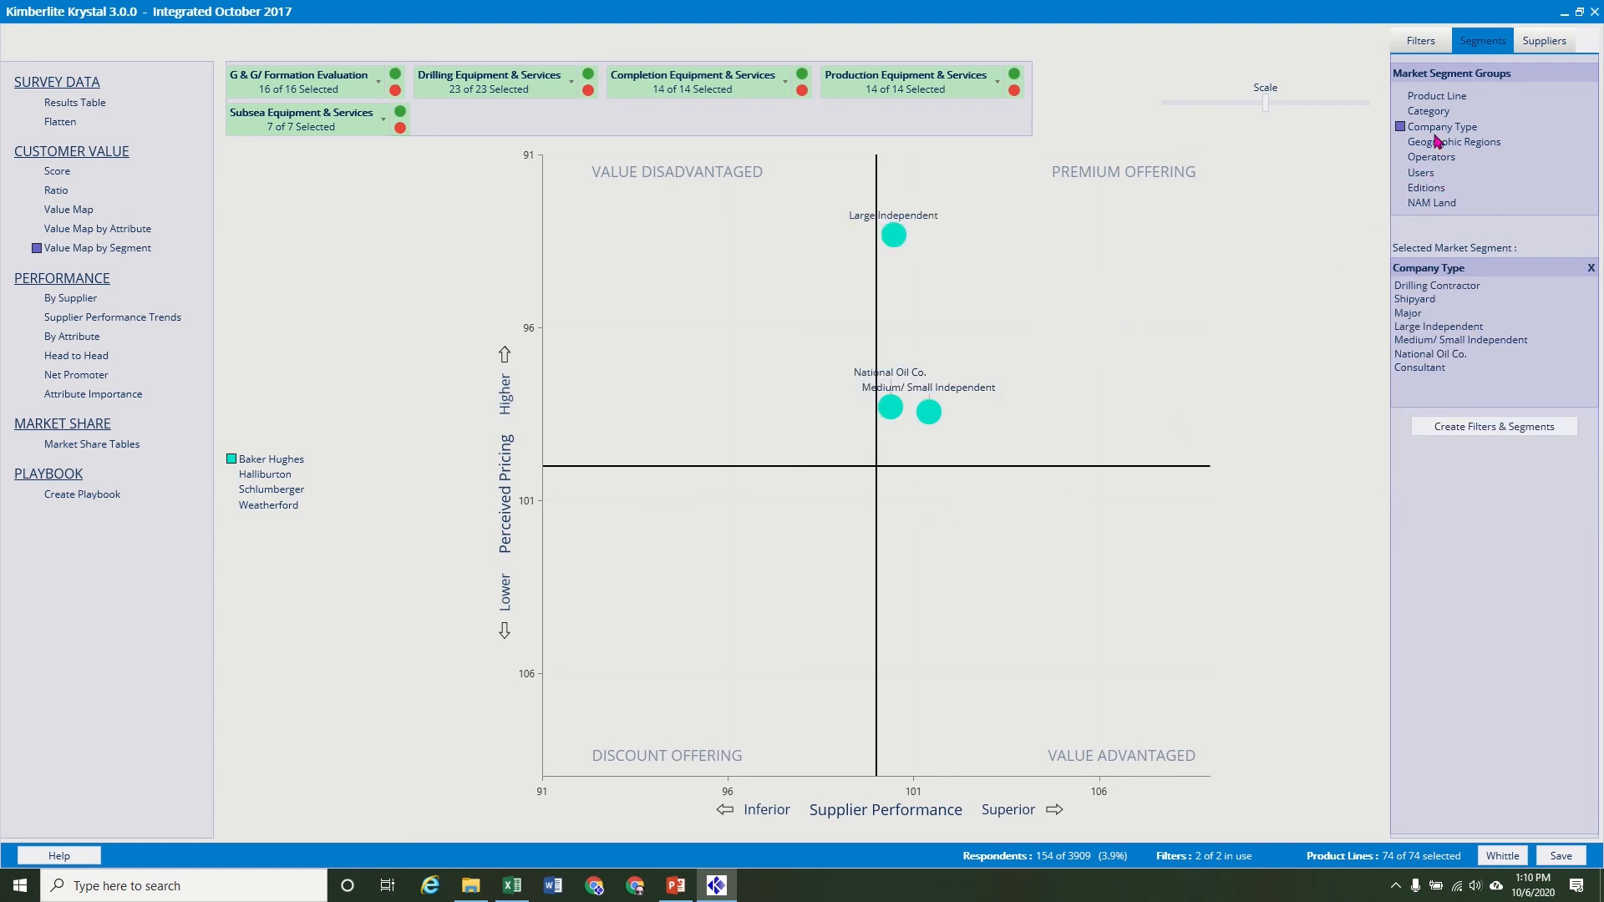
left_click(1428, 117)
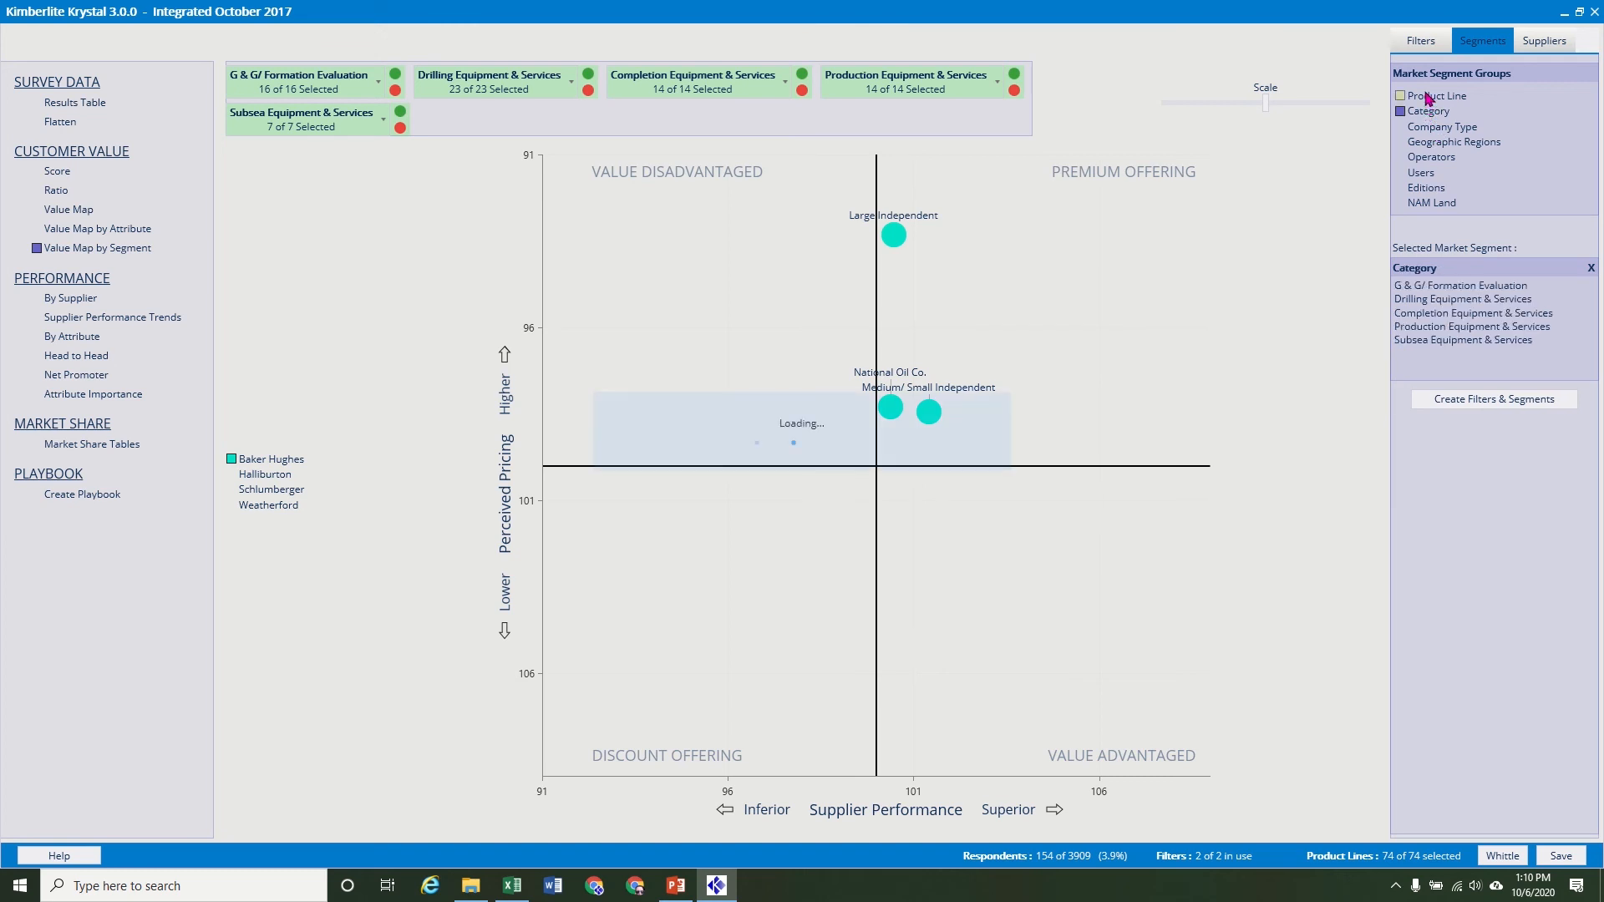
left_click(1428, 96)
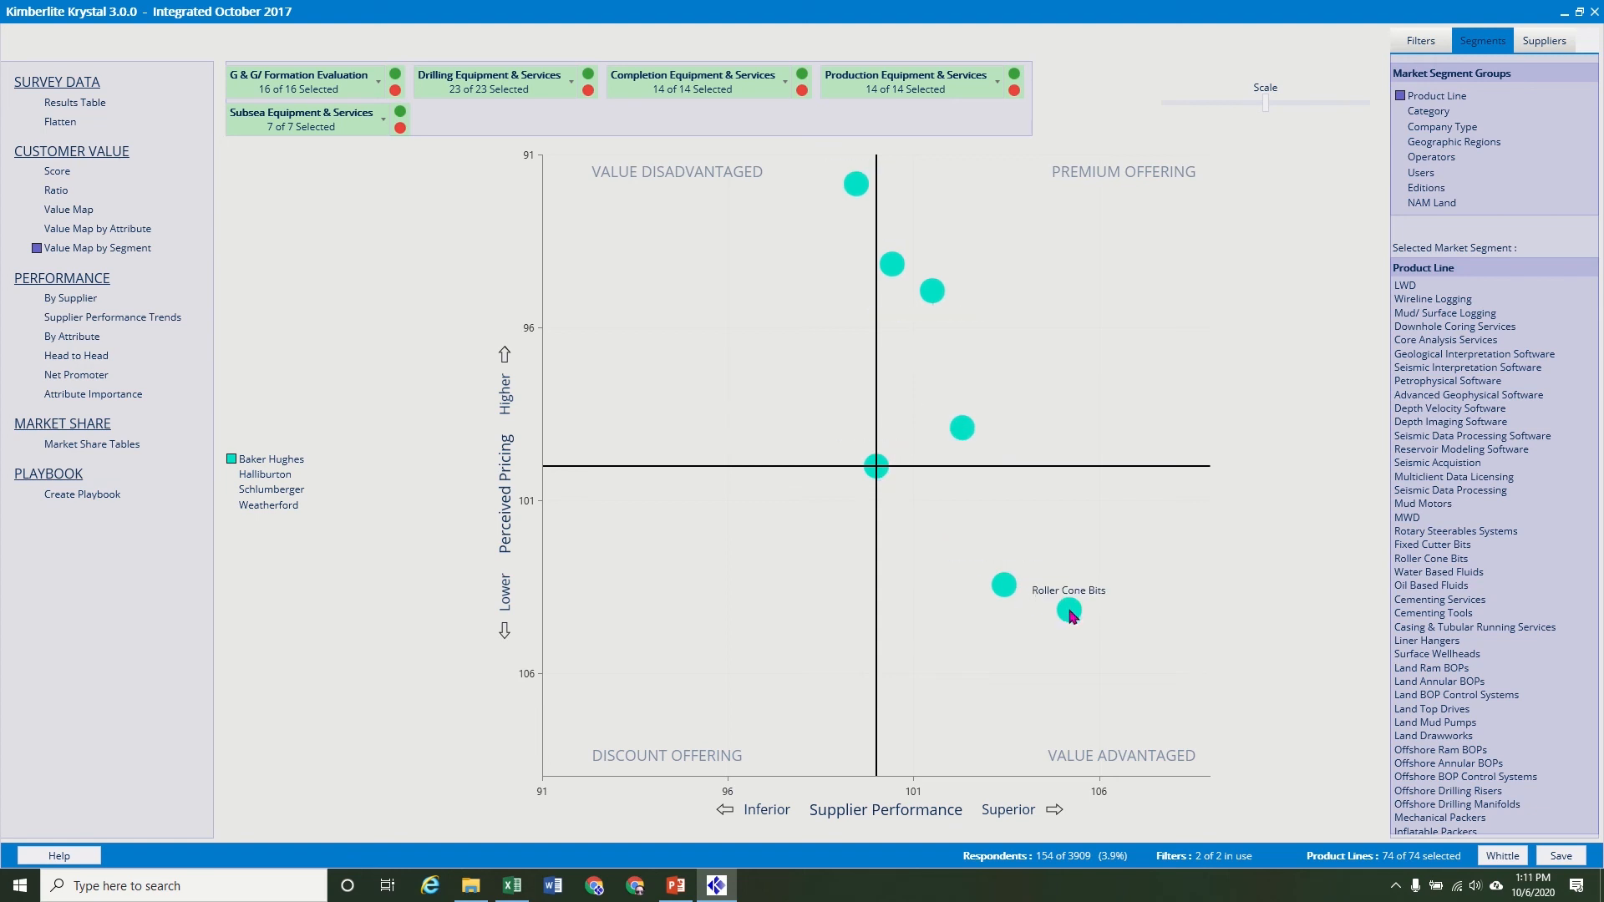
Add Halliburton, Schlumberger and Weatherford to the Product Line value map
left_click(264, 476)
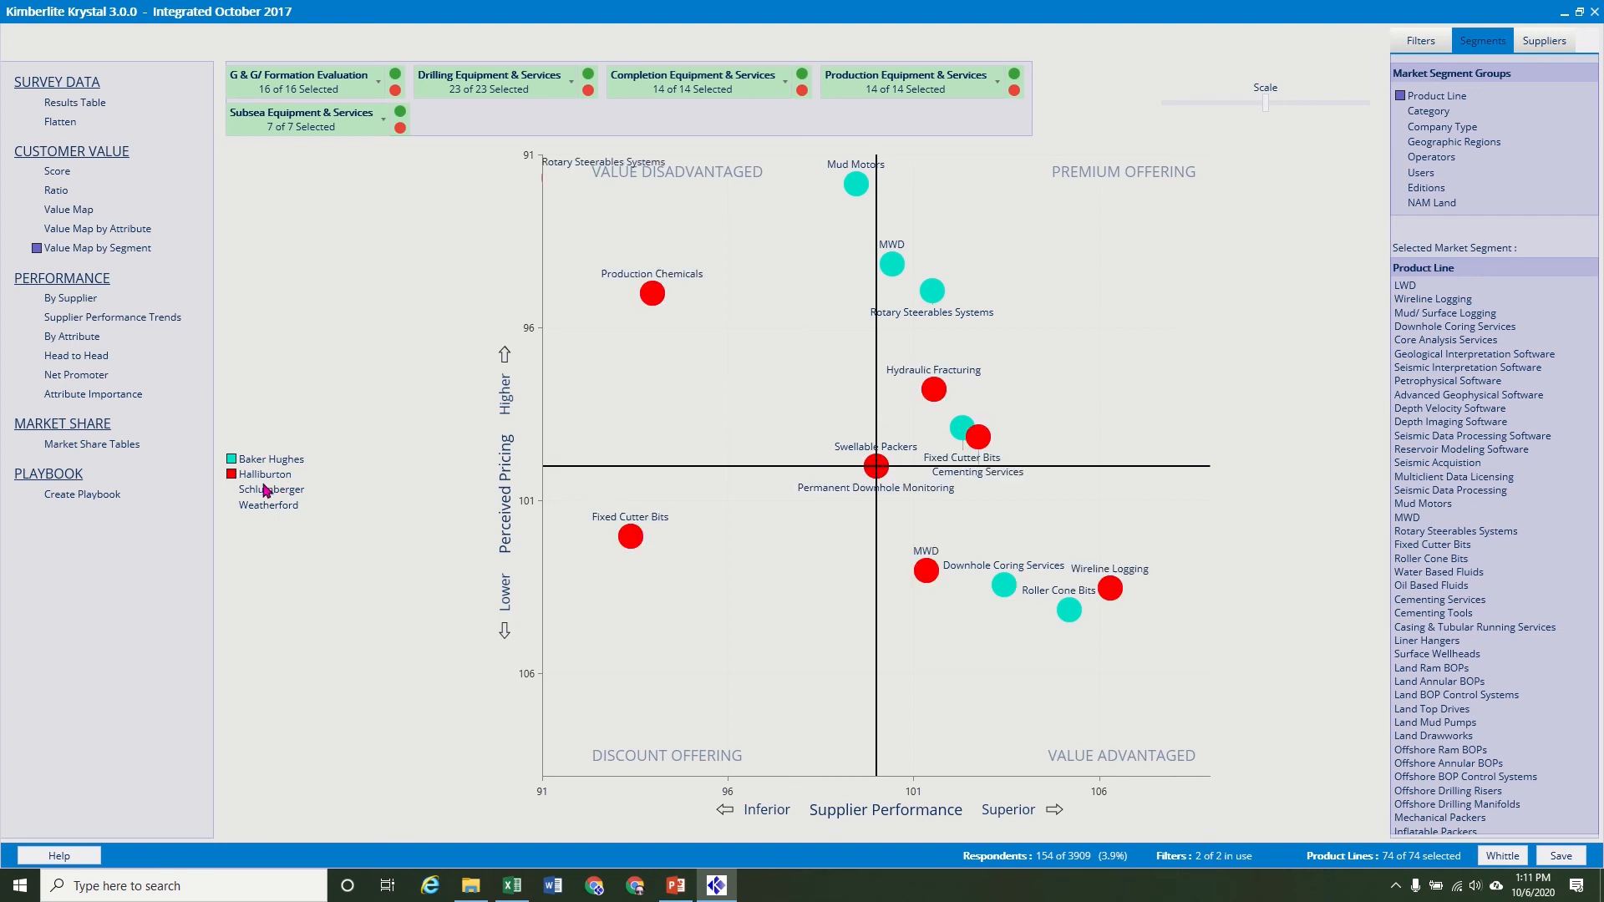
left_click(264, 490)
left_click(267, 505)
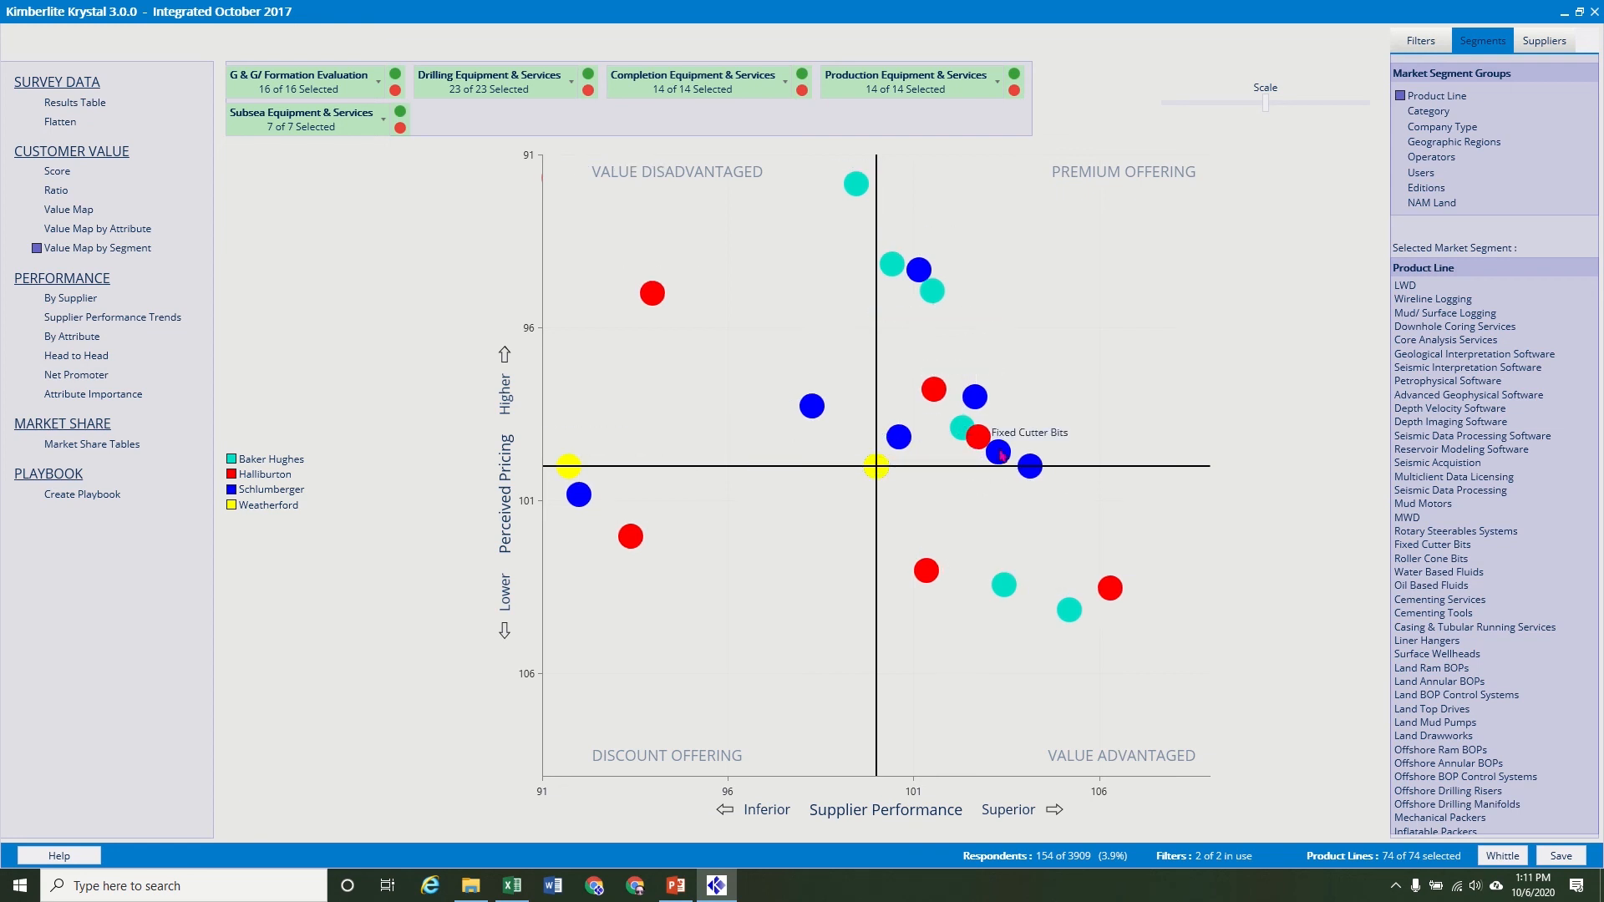
Select the NAM Land market segment group and delete it
left_click(1430, 203)
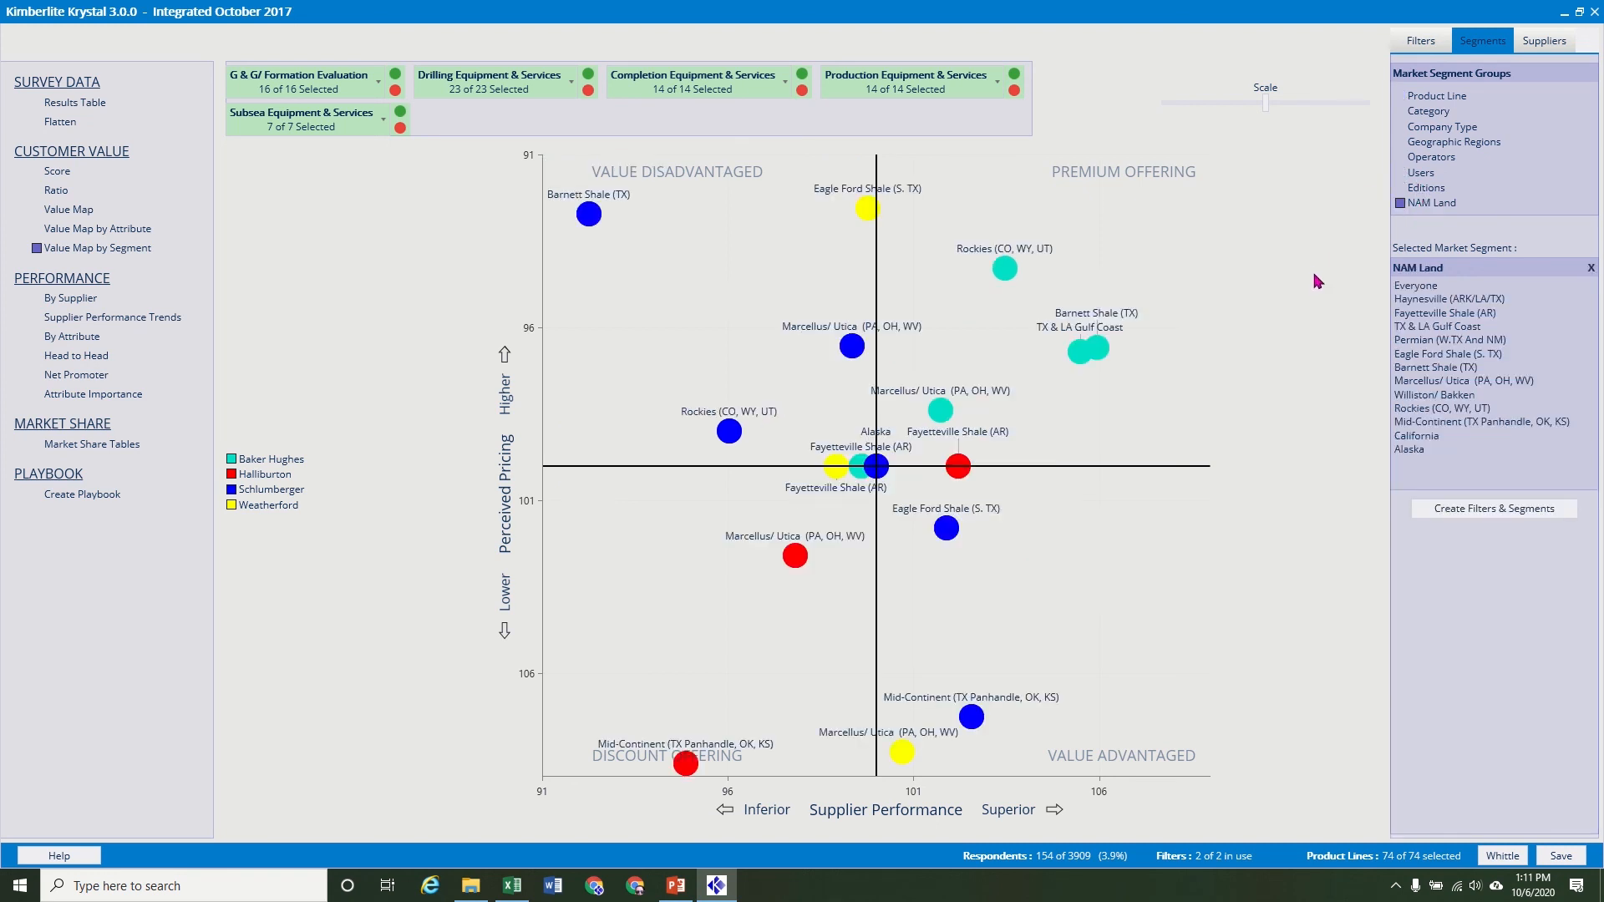
left_click(1592, 269)
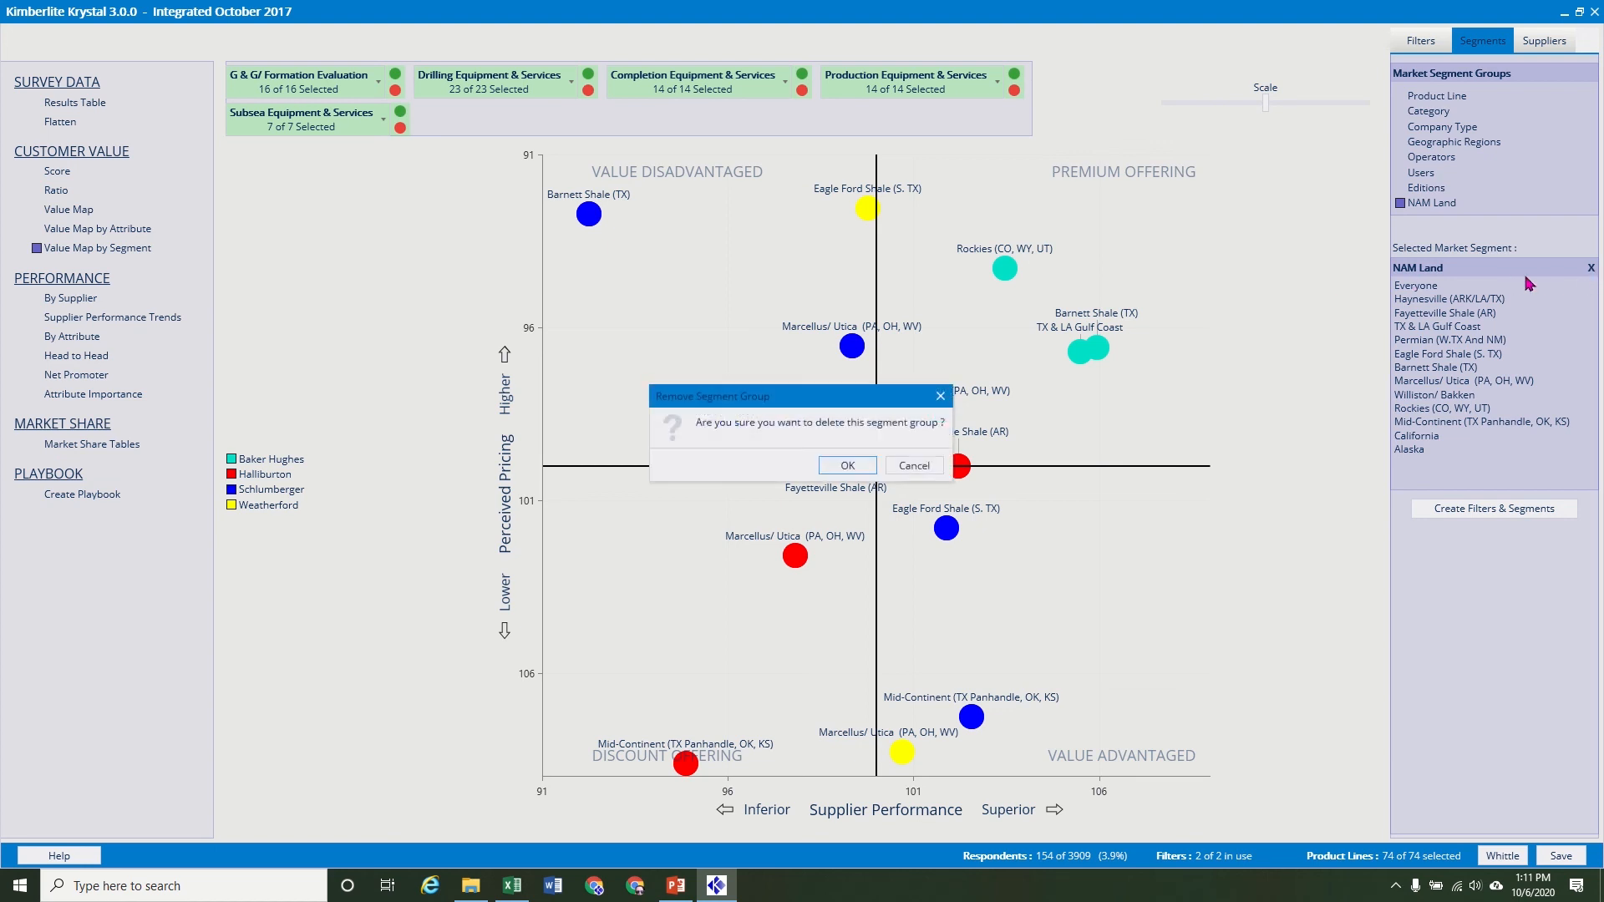
left_click(847, 466)
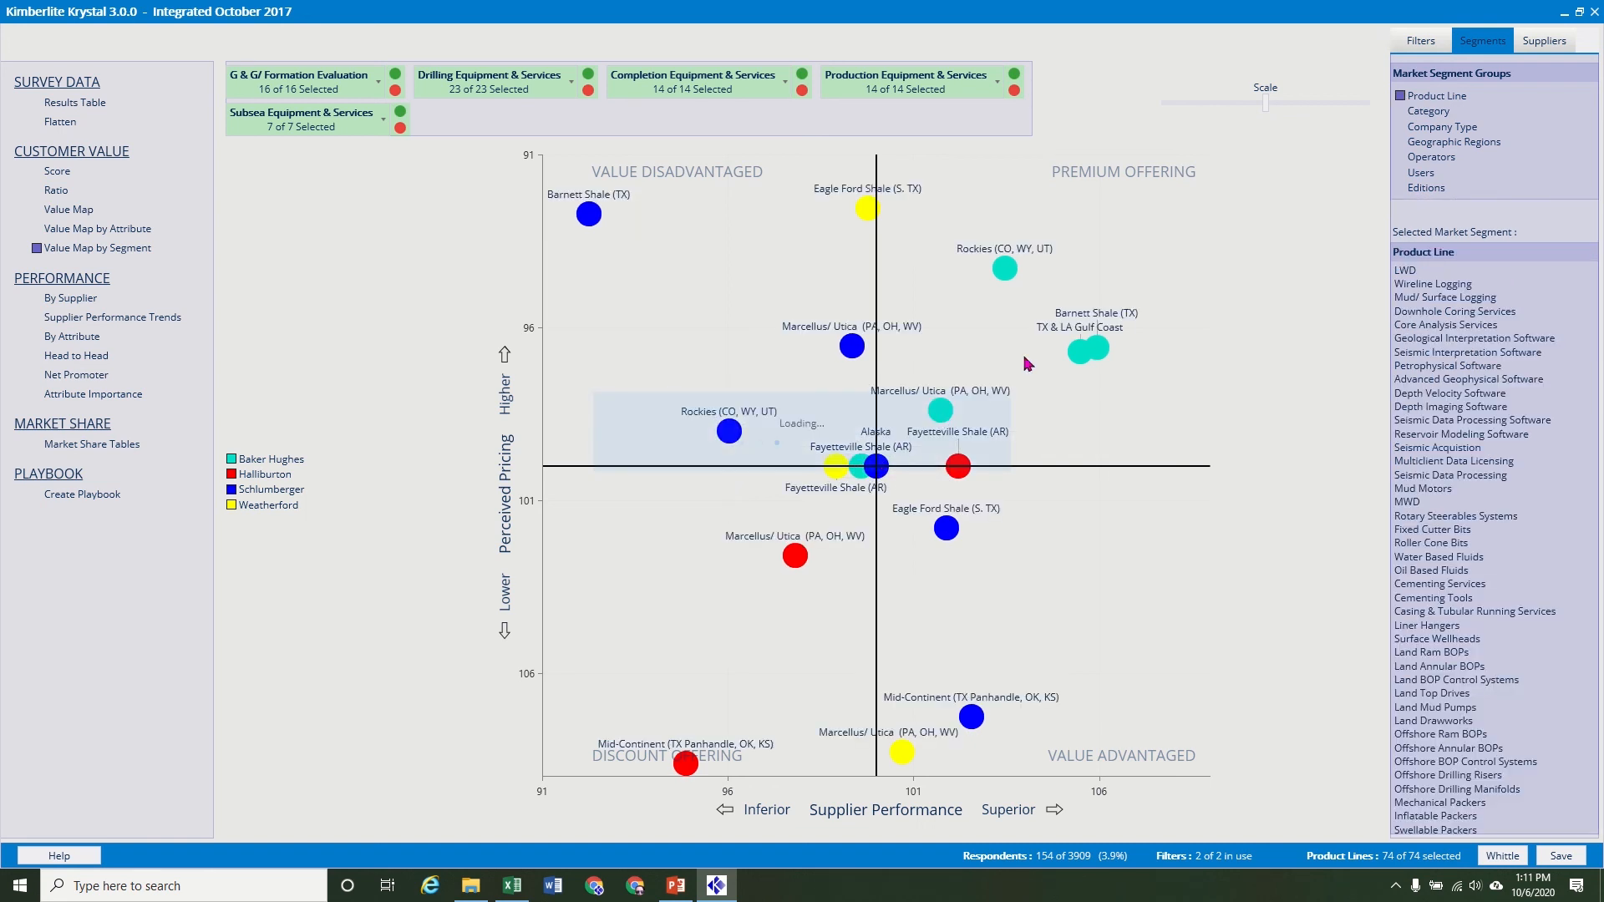
Delete the NAM Land filter from the respondent filters
left_click(1416, 41)
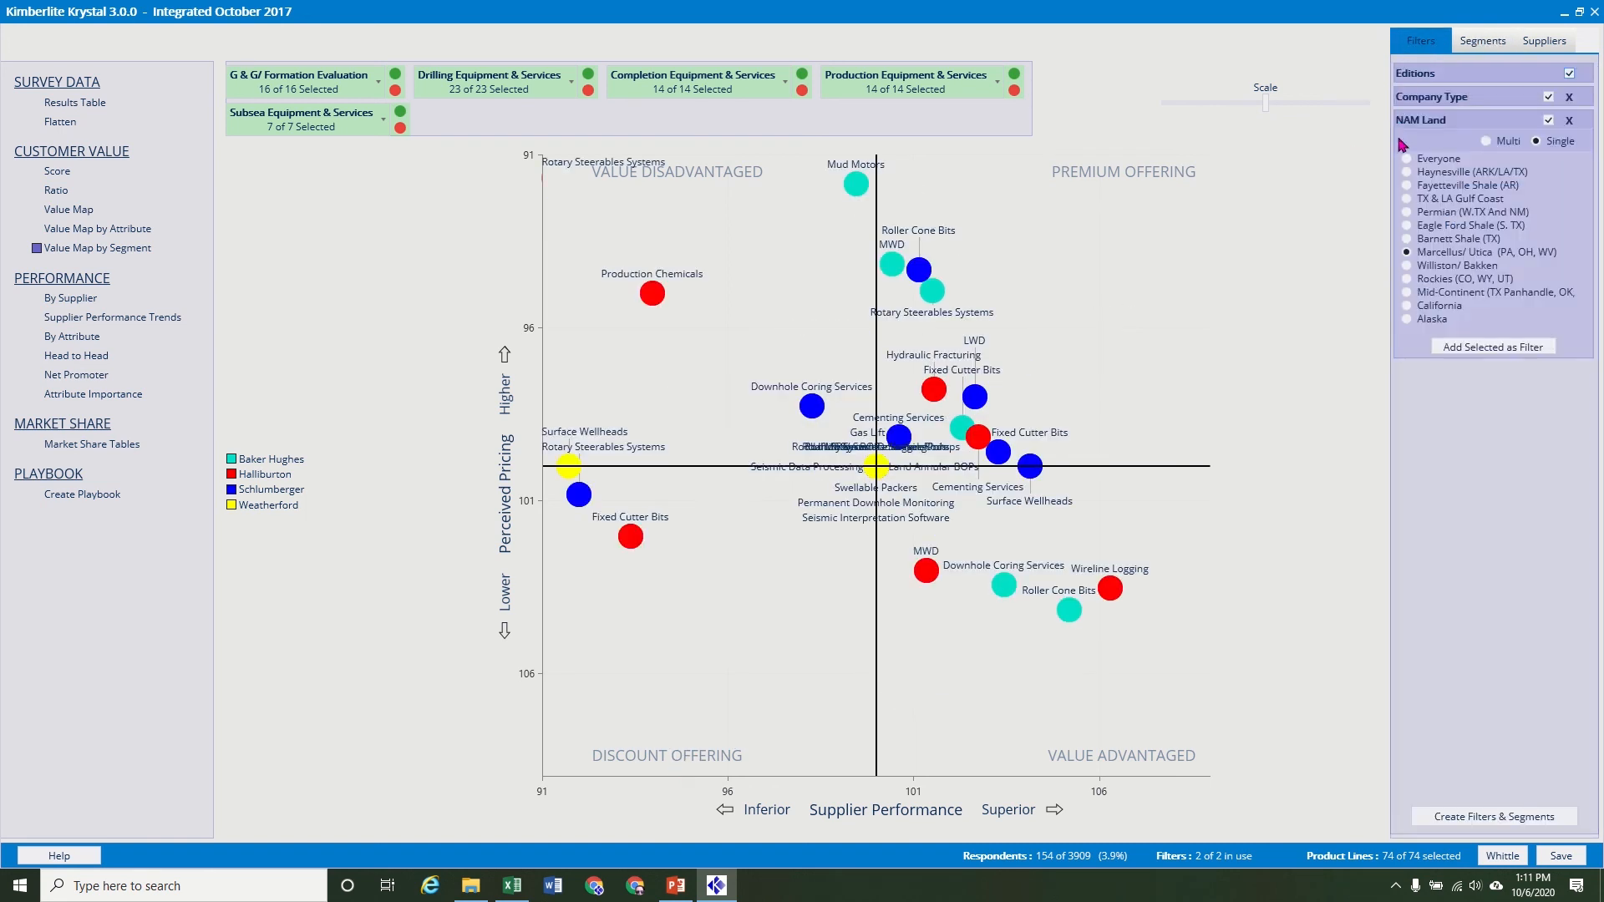
left_click(1569, 120)
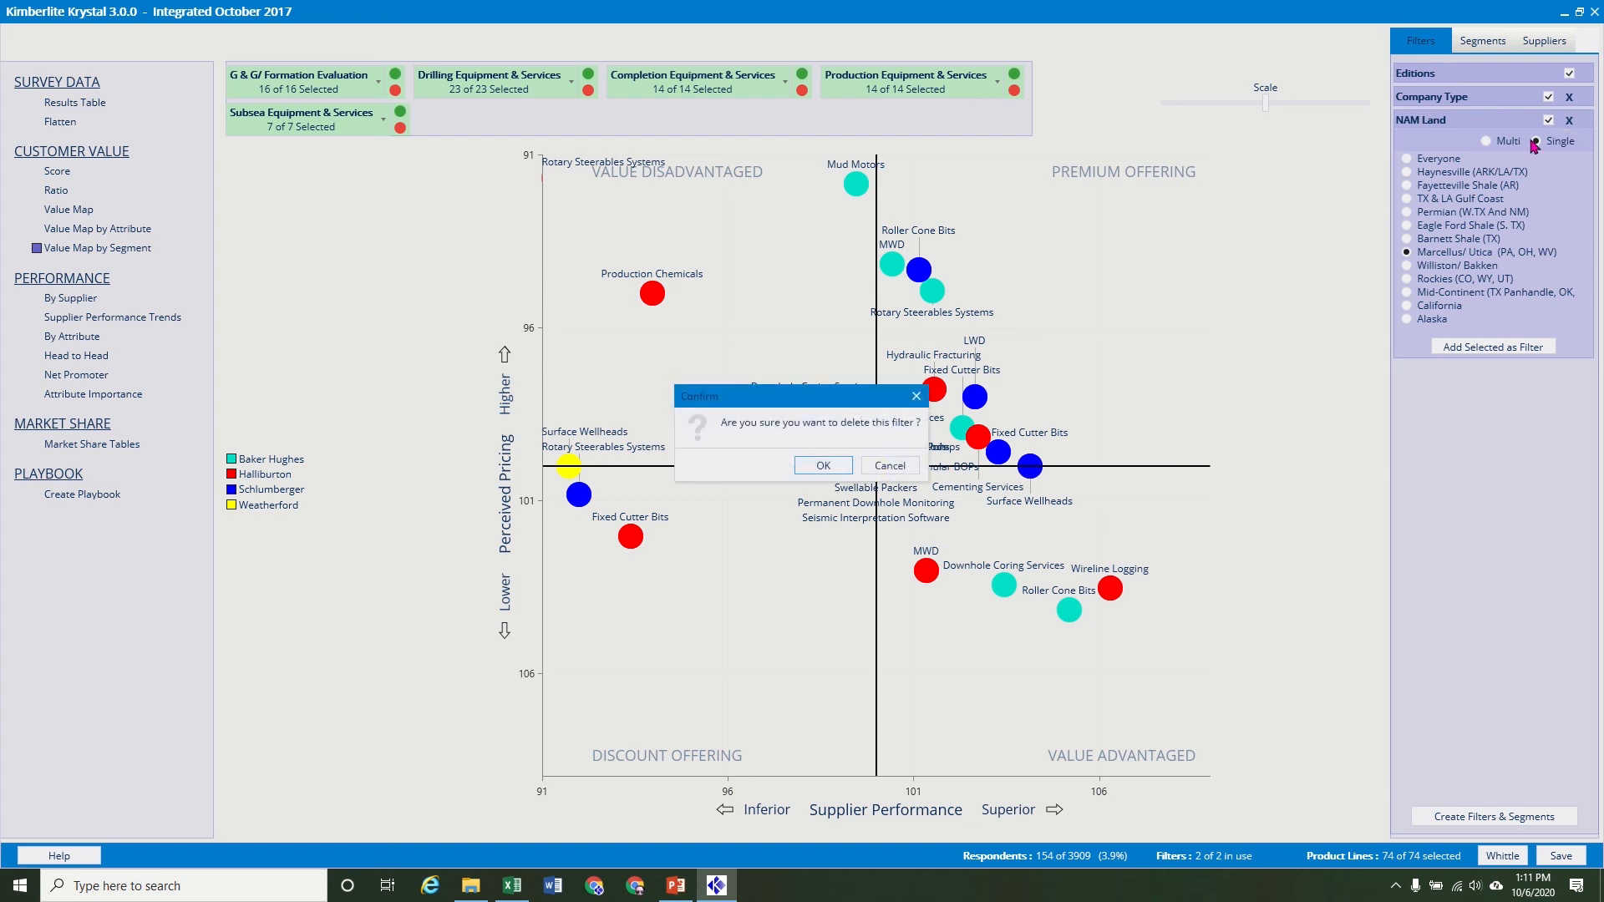
left_click(823, 466)
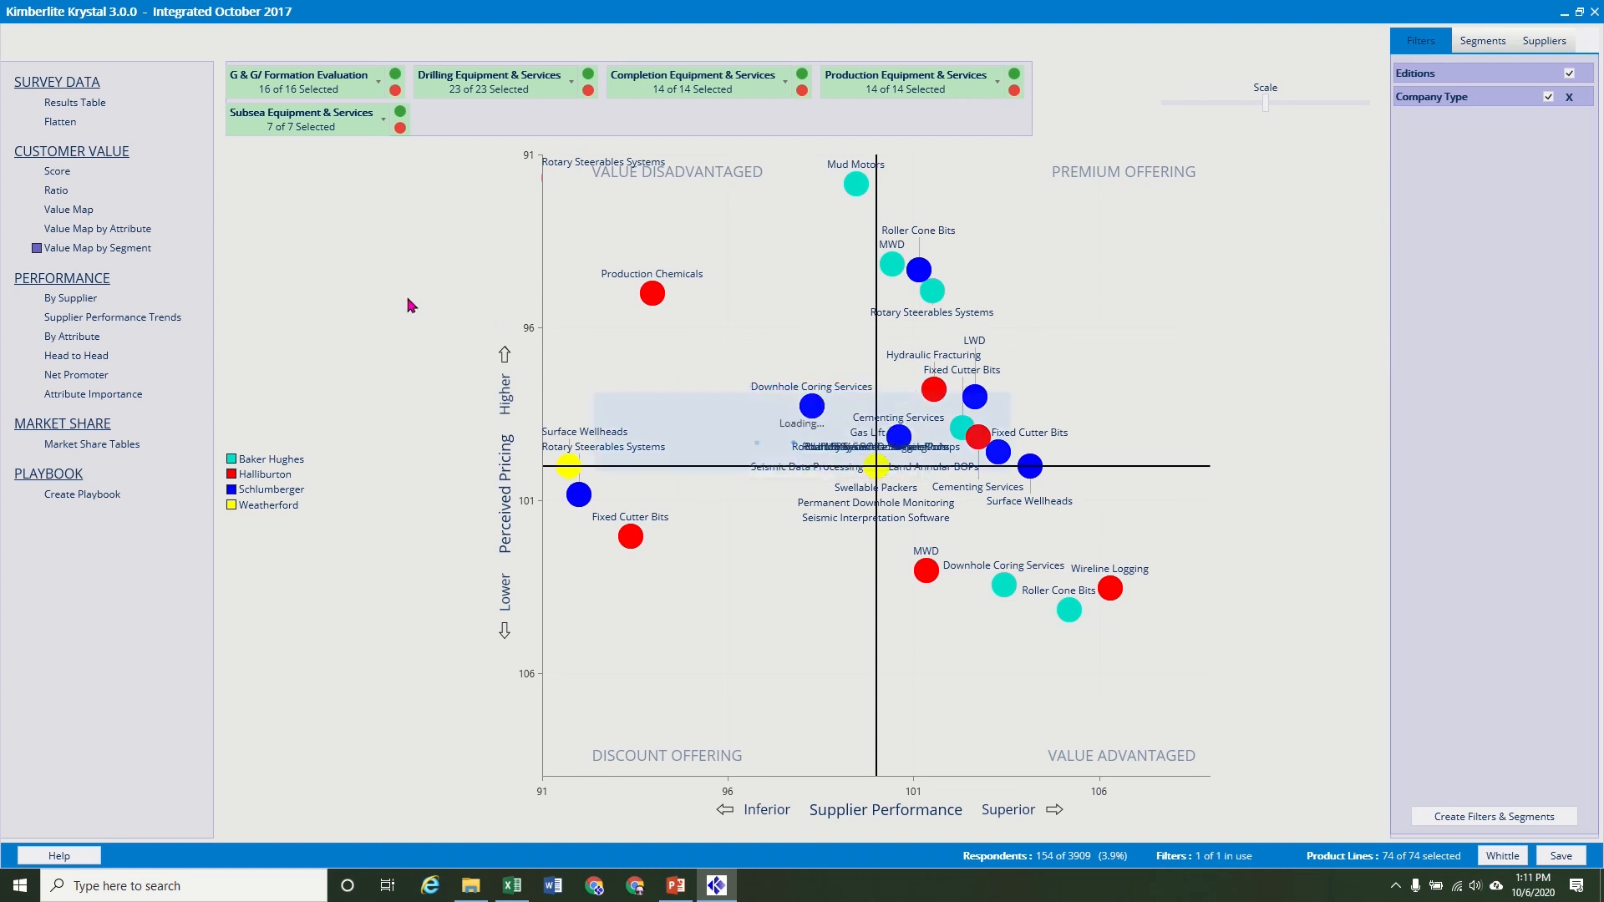
Open the survey data Results Table
left_click(34, 100)
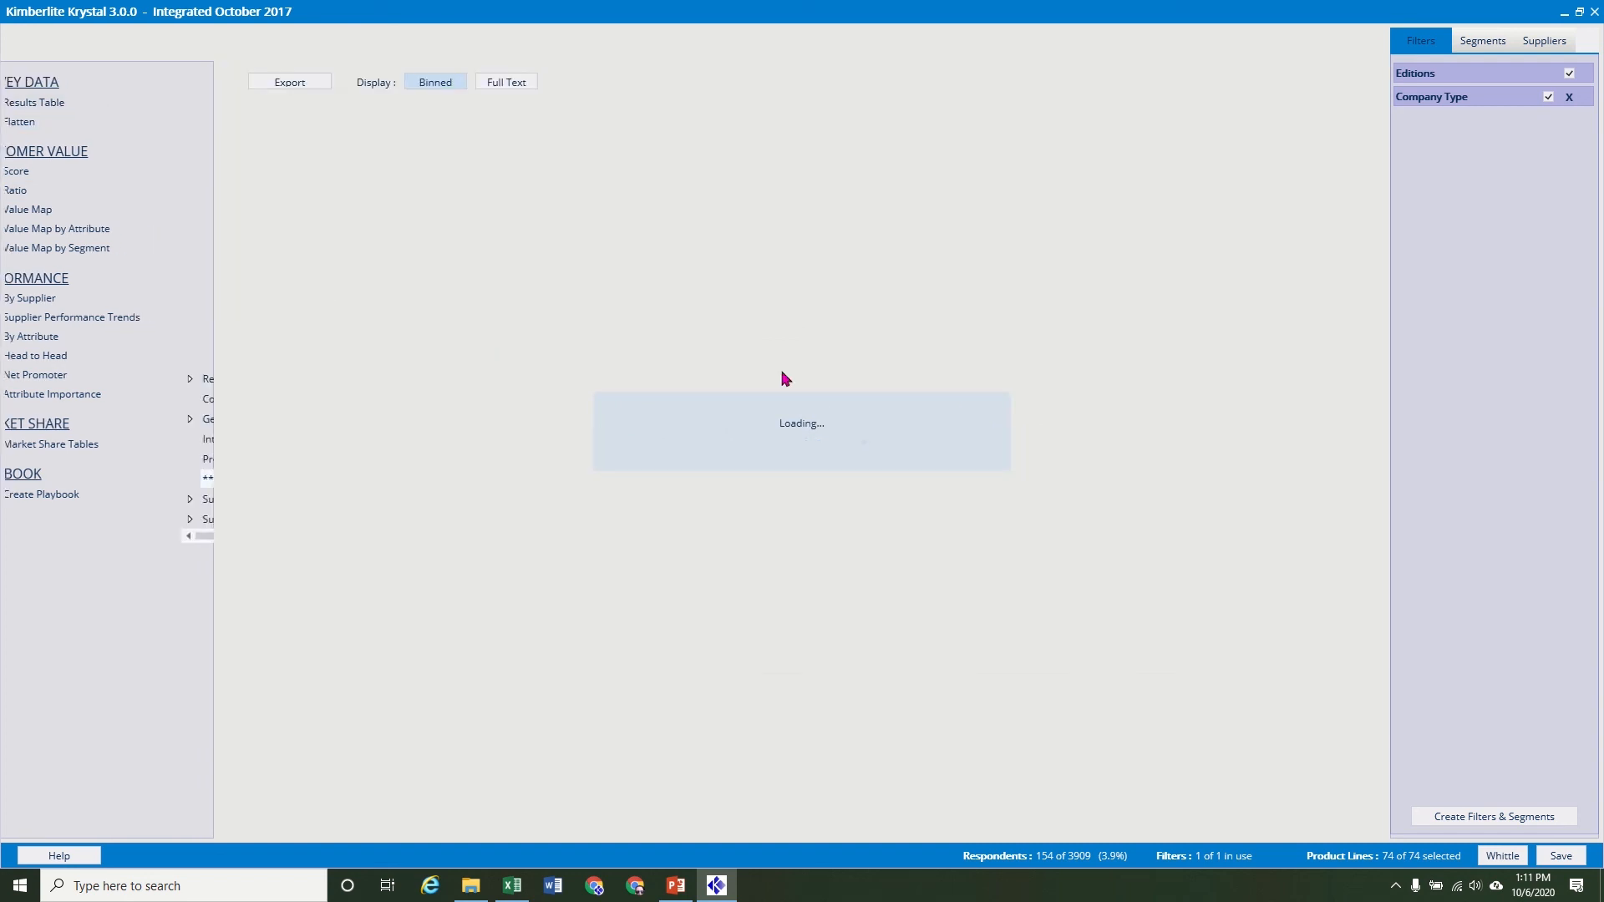